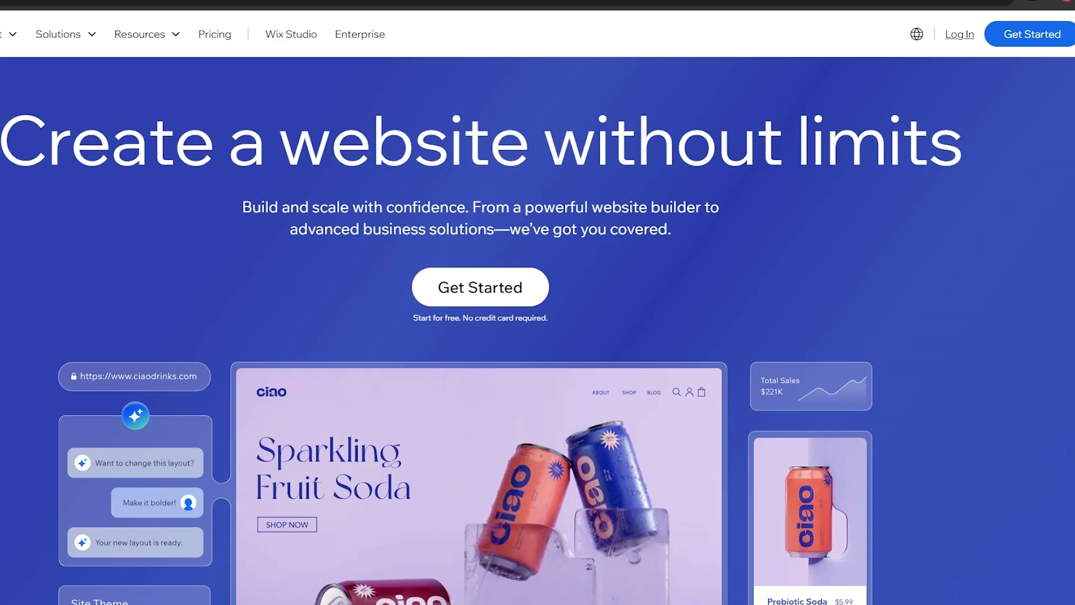
# Get started on the Wix homepage and log in with the Google account.
pyautogui.scroll(-2, 163, 352)
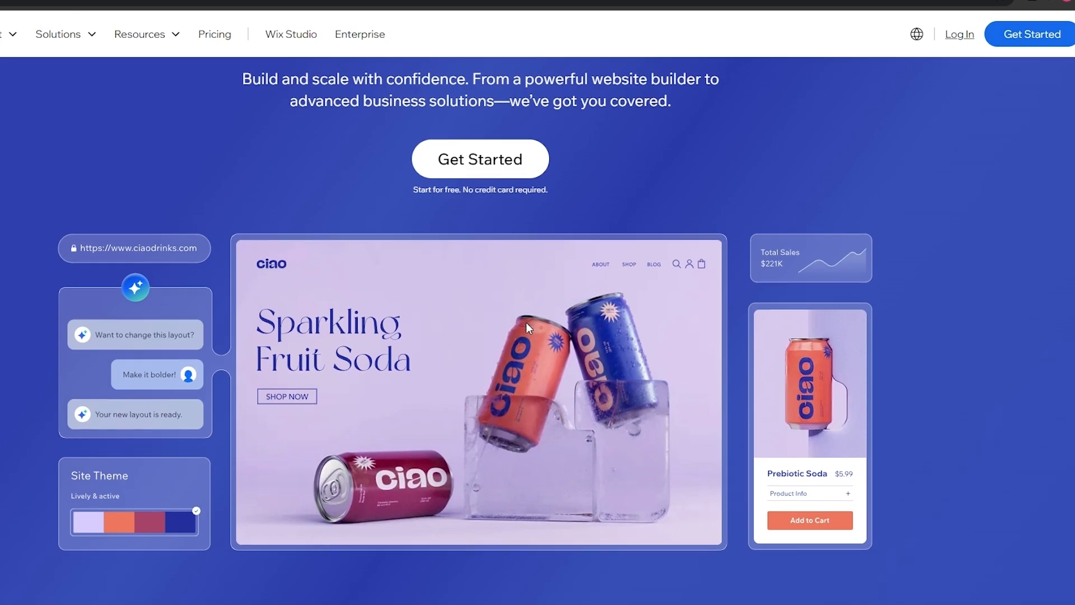
pyautogui.scroll(2, 527, 323)
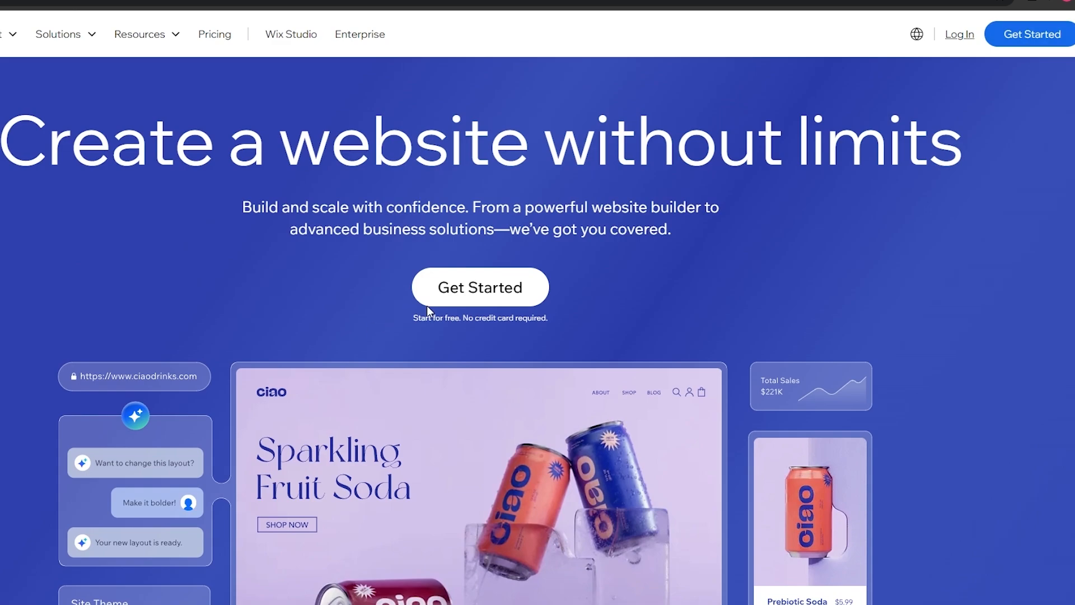
pyautogui.click(482, 302)
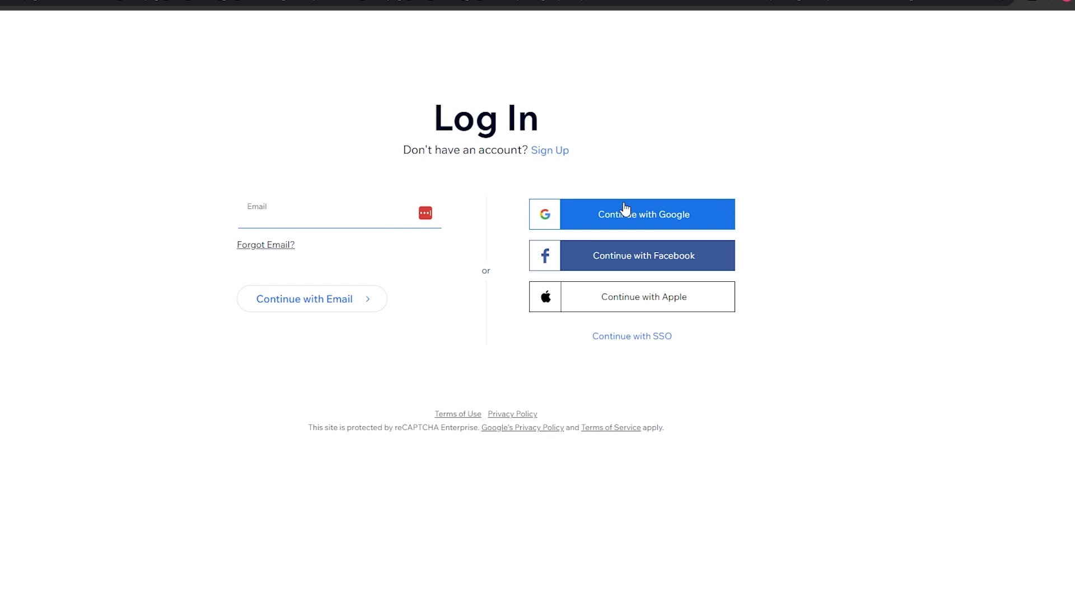
pyautogui.click(630, 218)
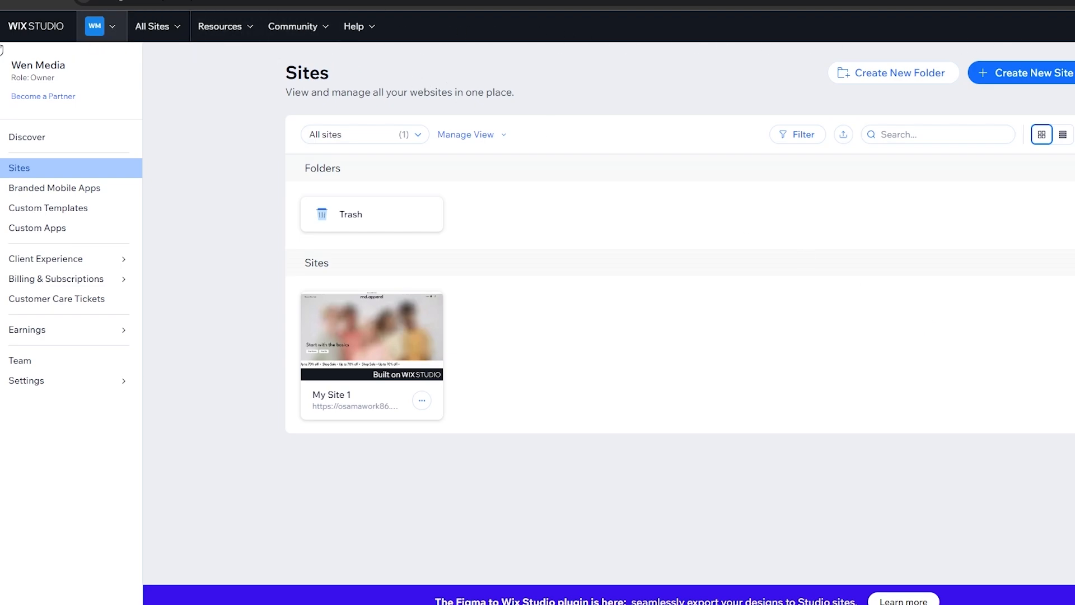
# Create a new site and choose to build it on the Wix Editor.
pyautogui.click(108, 28)
pyautogui.moveTo(64, 289)
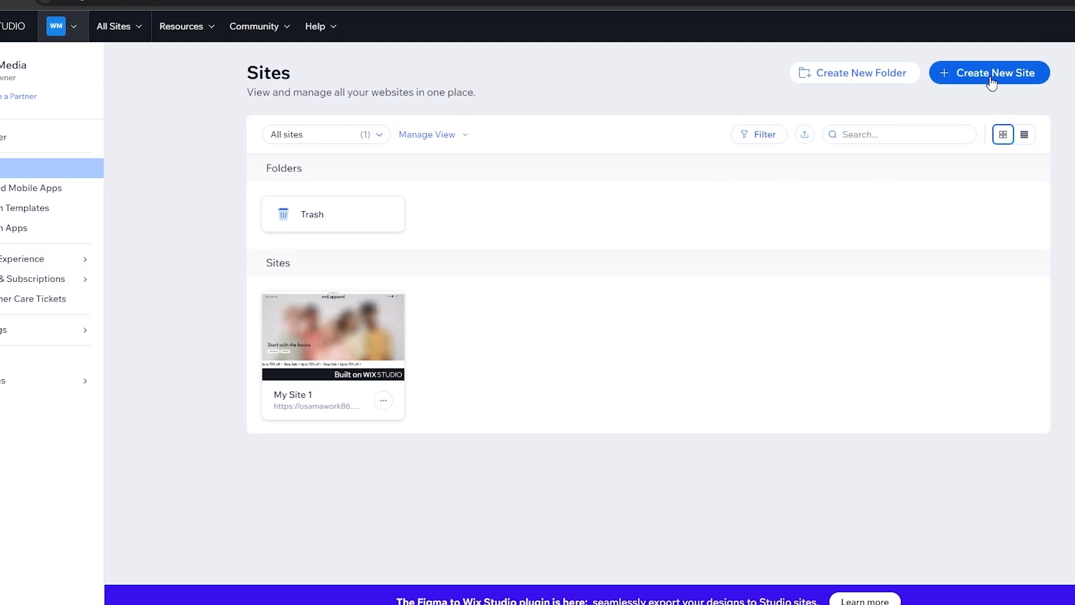
pyautogui.click(946, 88)
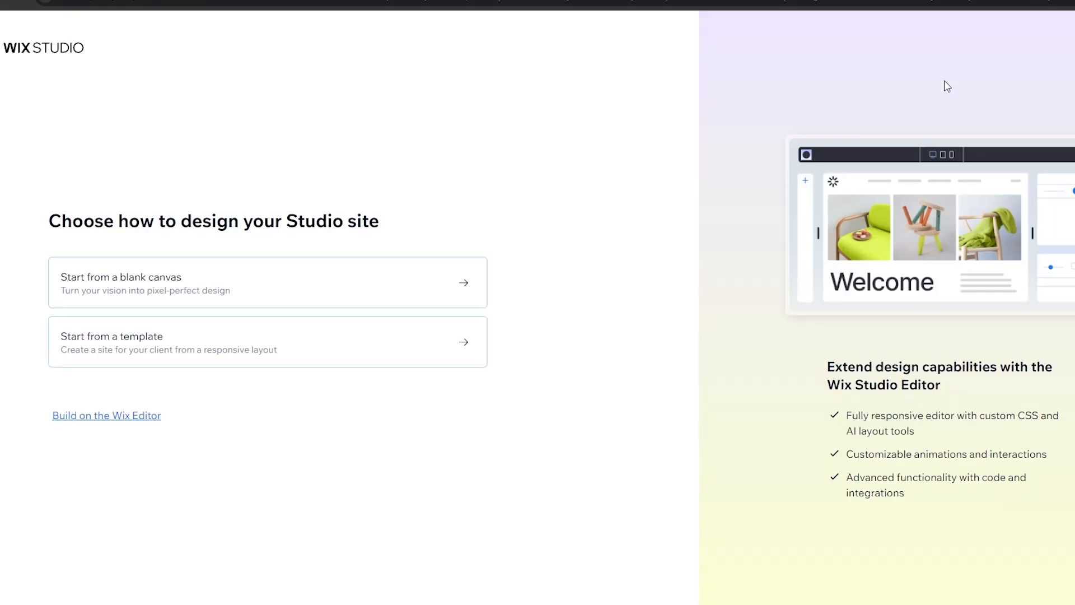
pyautogui.moveTo(42, 222); pyautogui.dragTo(326, 231)
pyautogui.click(5, 285)
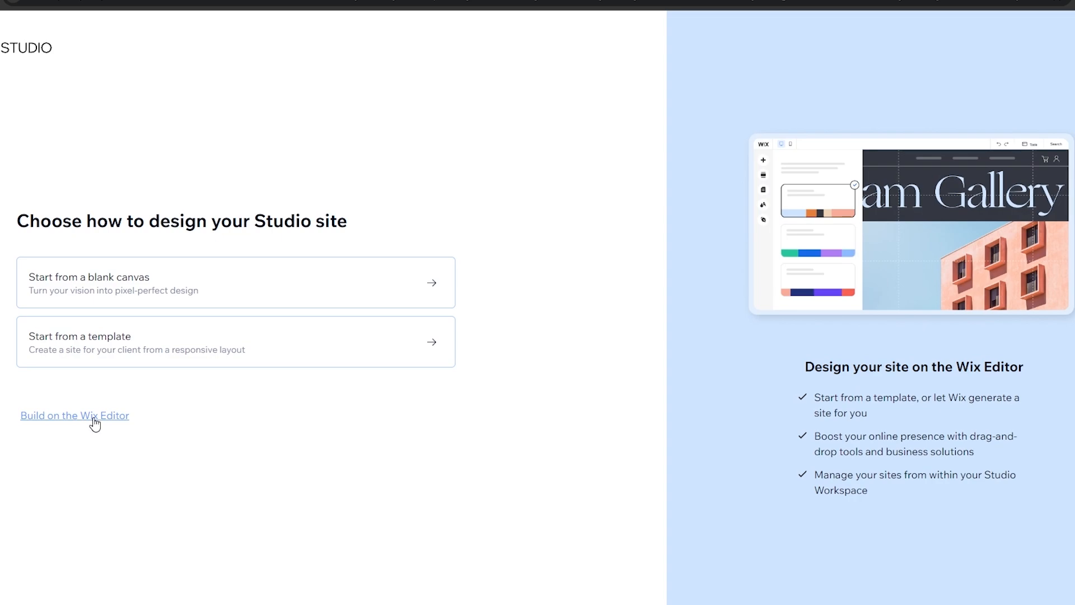
pyautogui.click(95, 424)
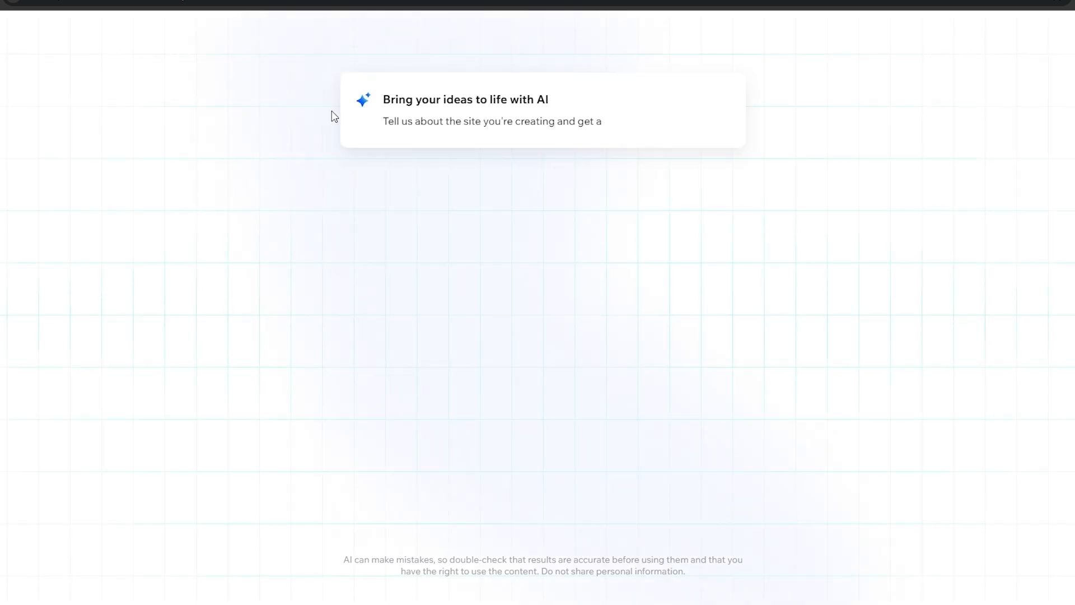
# Start the AI chat for setting up the new site.
pyautogui.moveTo(386, 100); pyautogui.dragTo(572, 105)
pyautogui.click(454, 149)
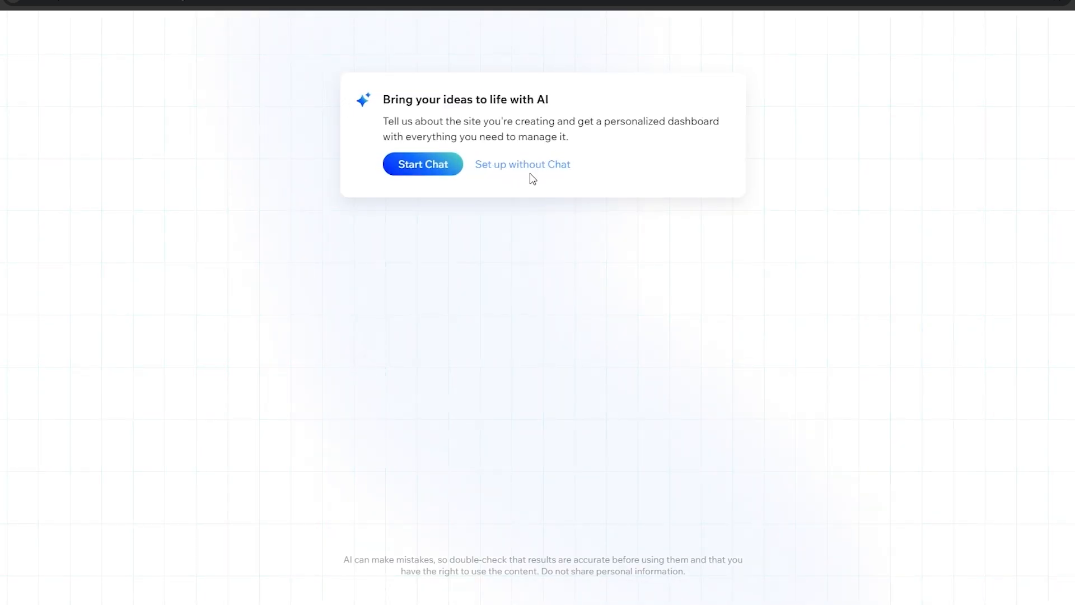
pyautogui.click(415, 177)
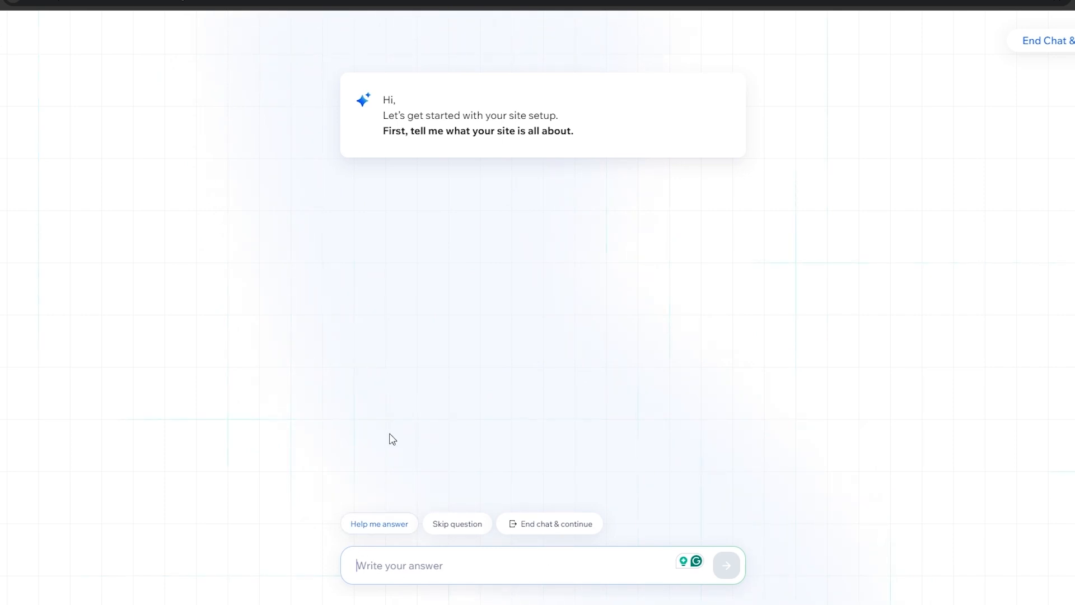
# Answer what the site is about with "It is an E-commerce website", accepting the suggested spelling correction.
pyautogui.moveTo(415, 130); pyautogui.dragTo(603, 129)
pyautogui.click(603, 130)
pyautogui.write('It is an Ecommerce website')
pyautogui.moveTo(420, 567)
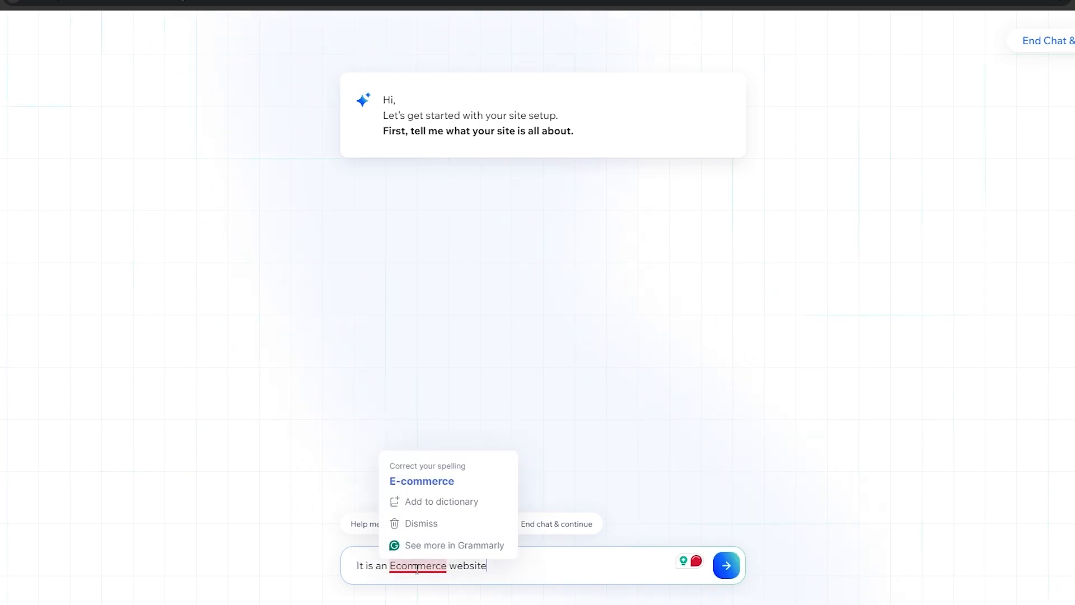
pyautogui.click(448, 485)
pyautogui.doubleClick(514, 573)
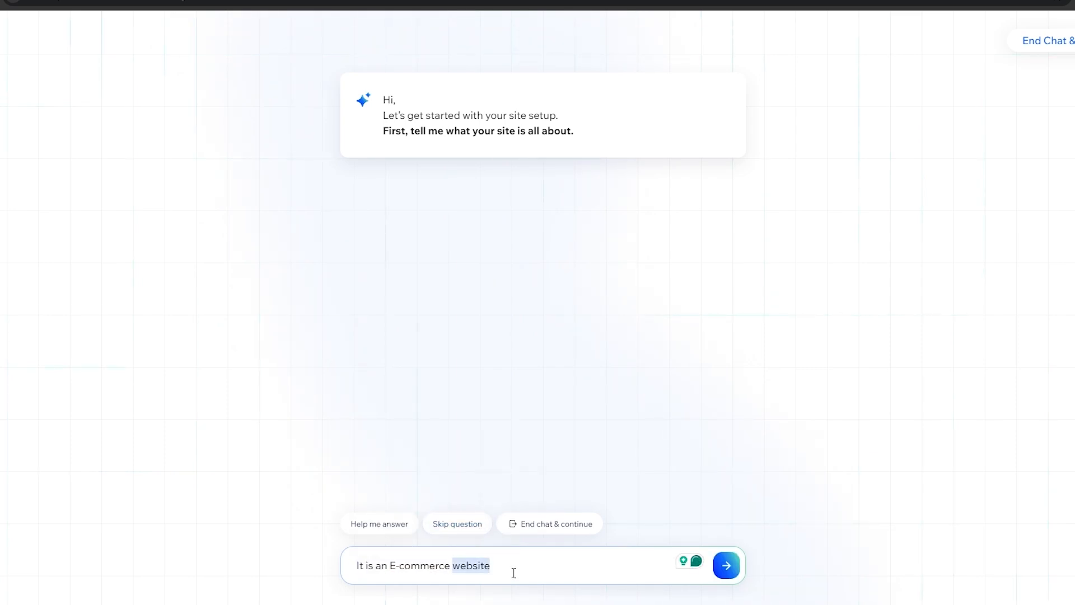
pyautogui.click(726, 565)
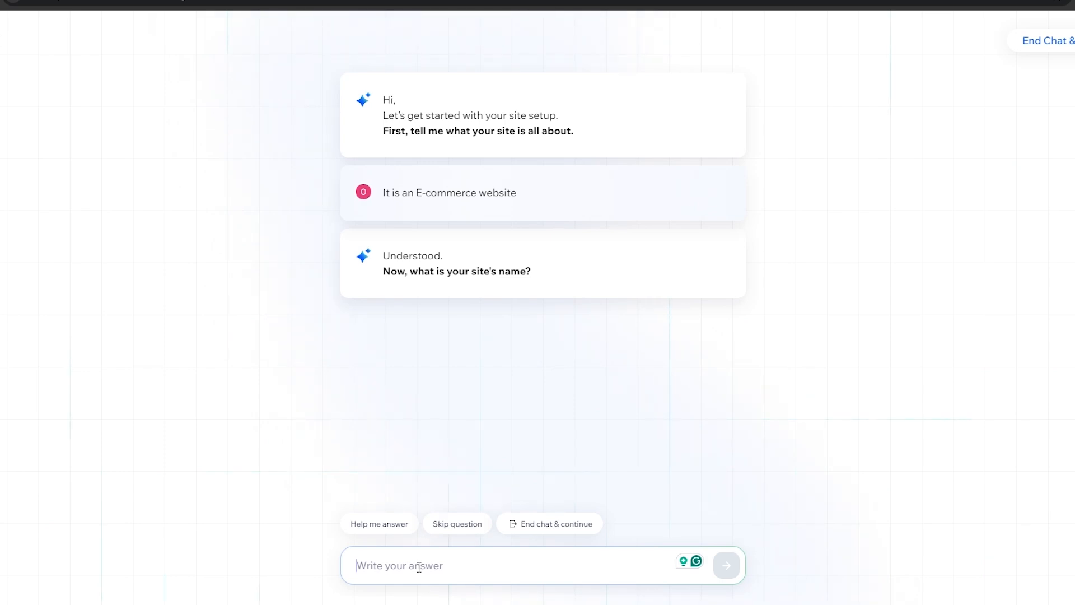
# Give the site the name "Urban Threads" in the setup chat.
pyautogui.write('Urban Th')
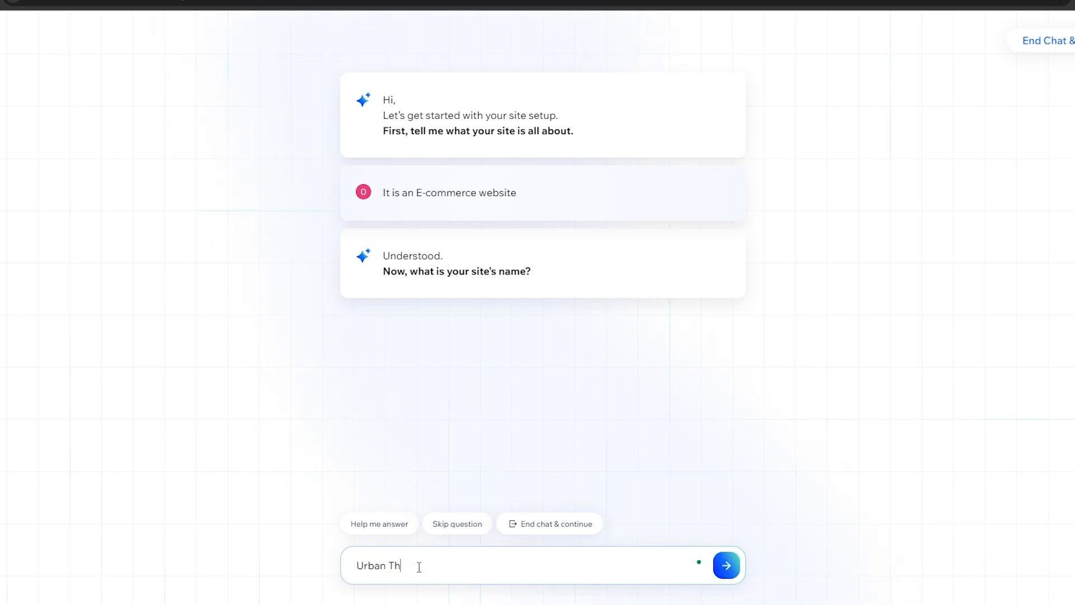
pyautogui.write('reads')
pyautogui.press('Return')
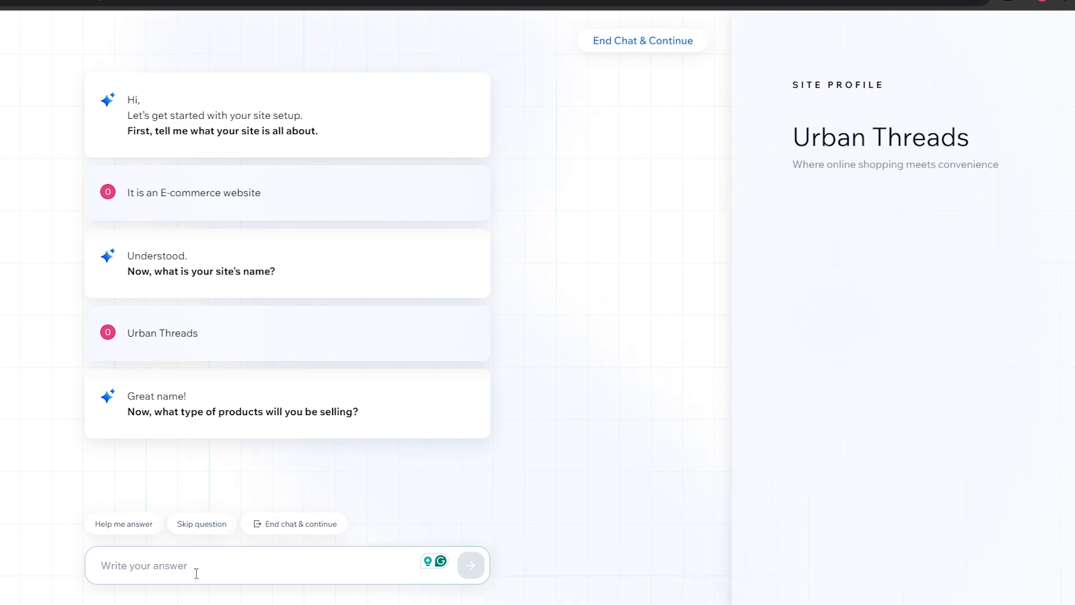
# Answer the product question with "We're going to sell hoddies, T-Shirt, and Jeans".
pyautogui.write("We're")
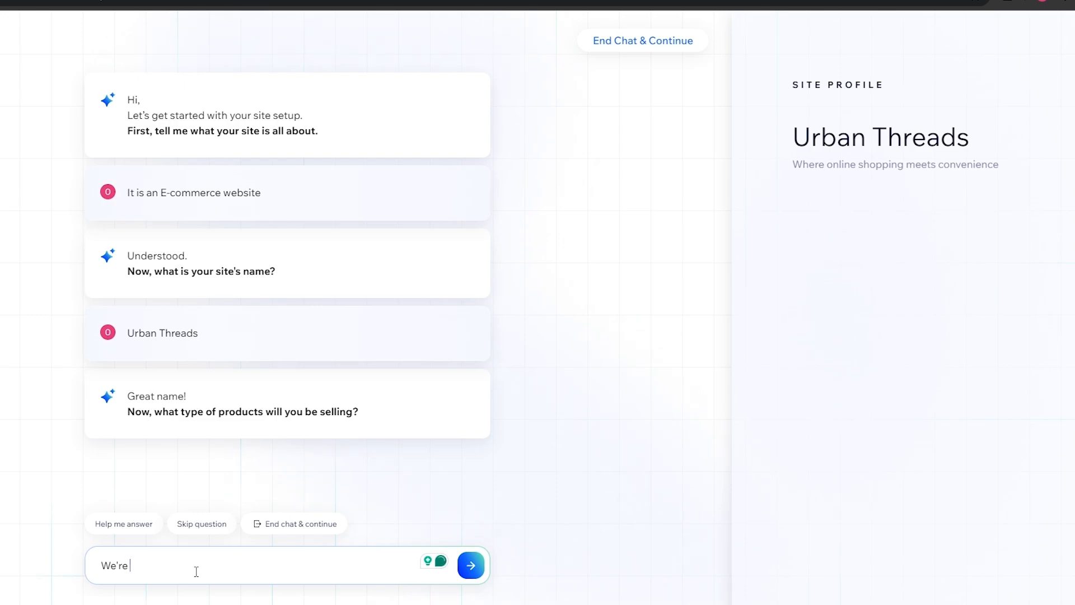
pyautogui.write(' gonna sell ho')
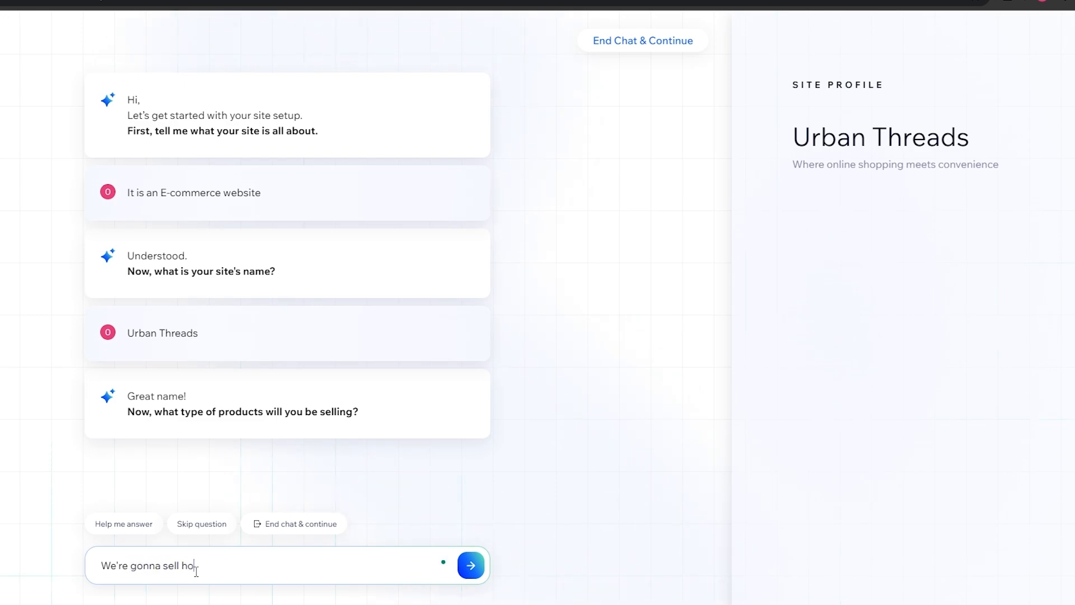
pyautogui.write('ddies , T-Shirt, J')
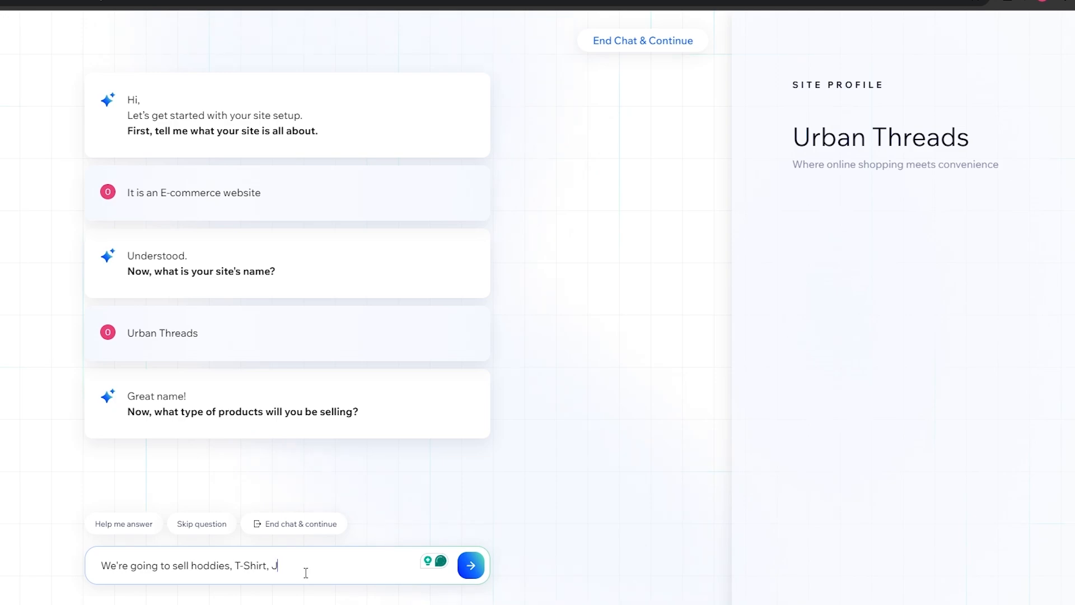
pyautogui.write('e')
pyautogui.press('BackSpace')
pyautogui.press('BackSpace')
pyautogui.write('and Jeans')
pyautogui.press('Return')
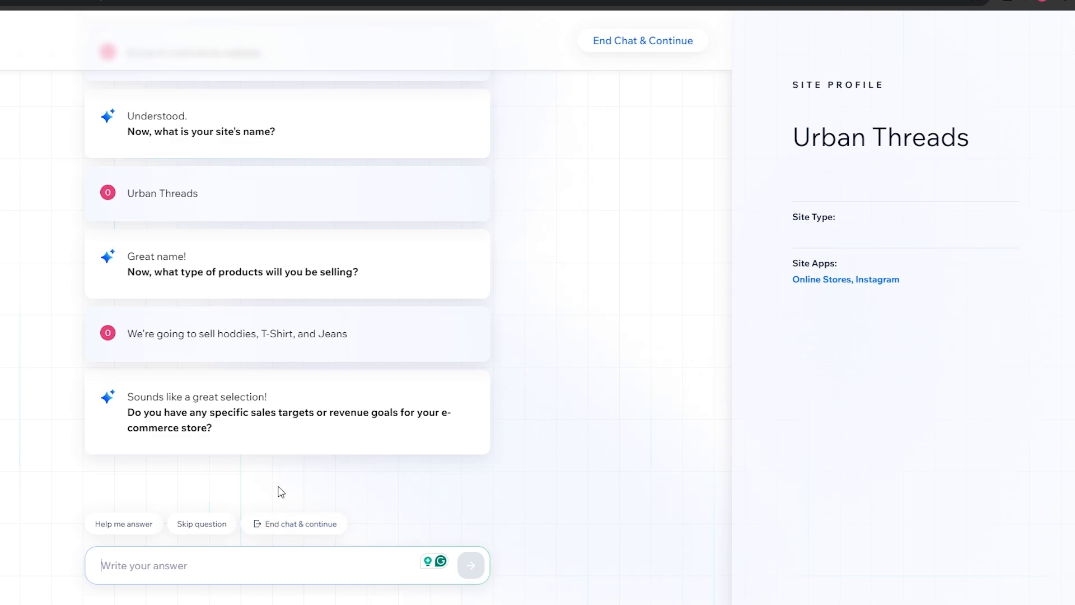
# Skip the question about sales targets or revenue goals.
pyautogui.moveTo(279, 413); pyautogui.dragTo(456, 413)
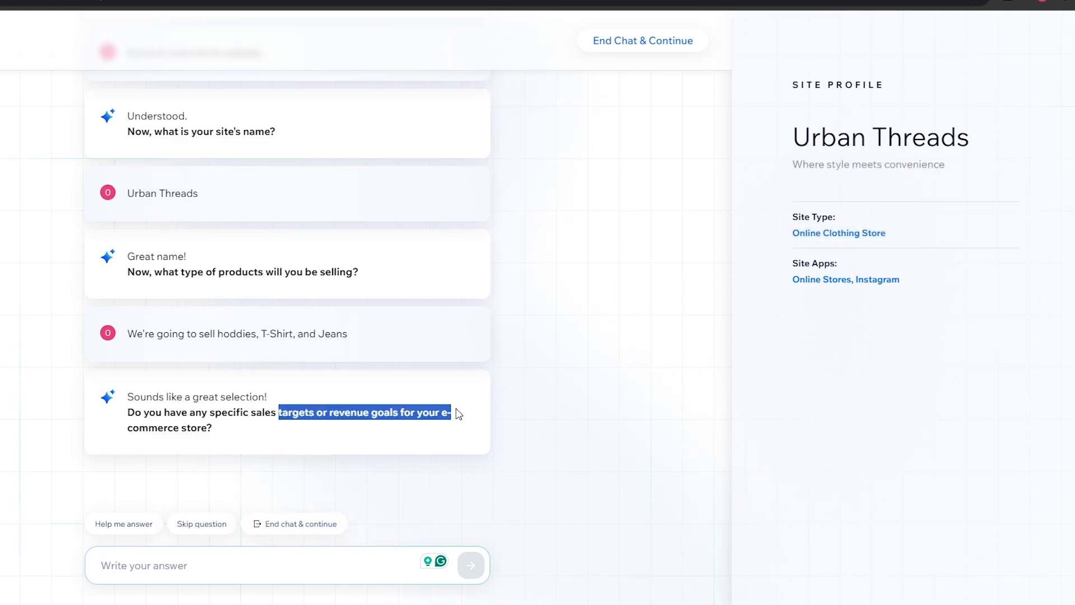
pyautogui.click(201, 417)
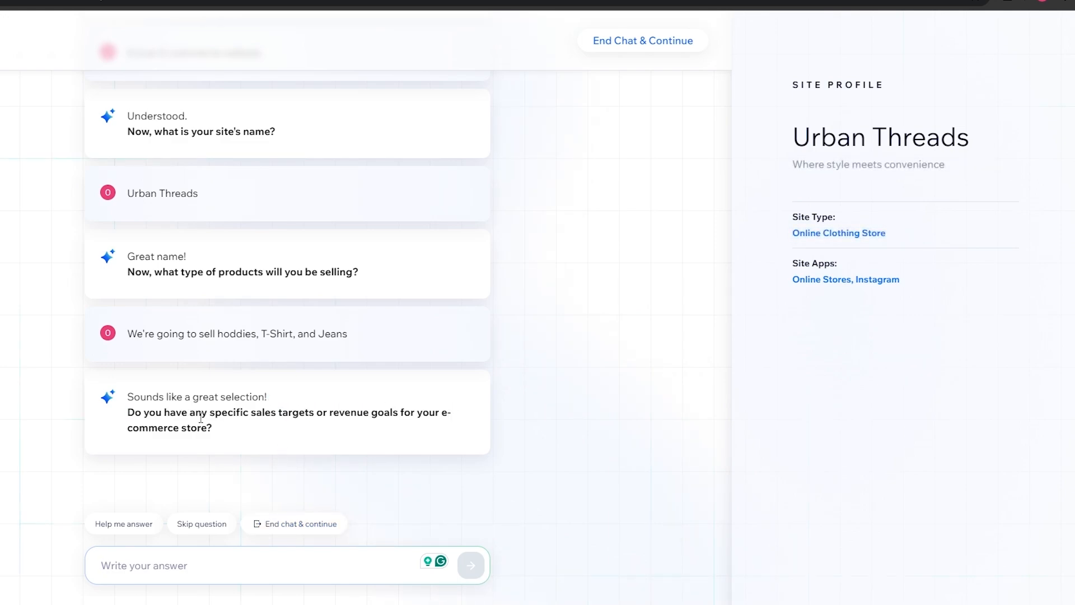
pyautogui.click(199, 529)
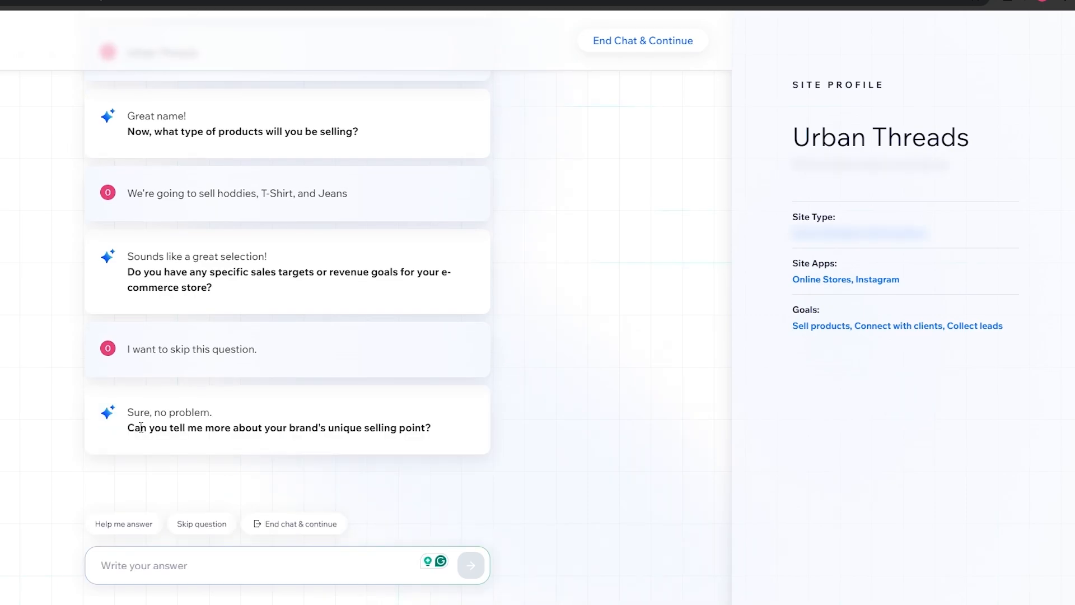
# Answer the selling-point question with "our brand's unique selling point is Techwear", reusing wording copied from the question.
pyautogui.moveTo(141, 428); pyautogui.dragTo(432, 439)
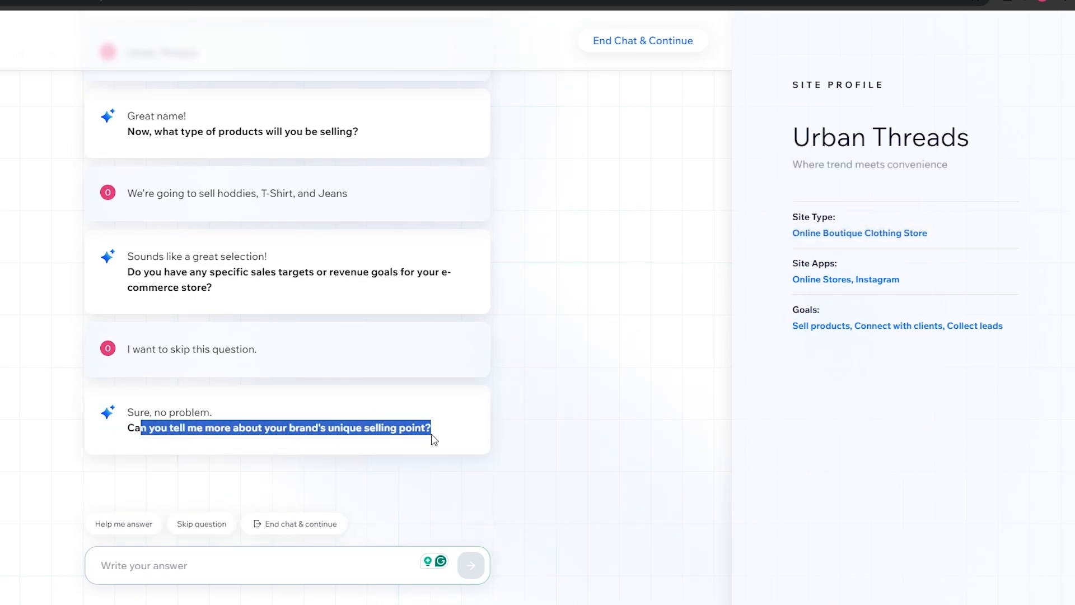
pyautogui.click(339, 568)
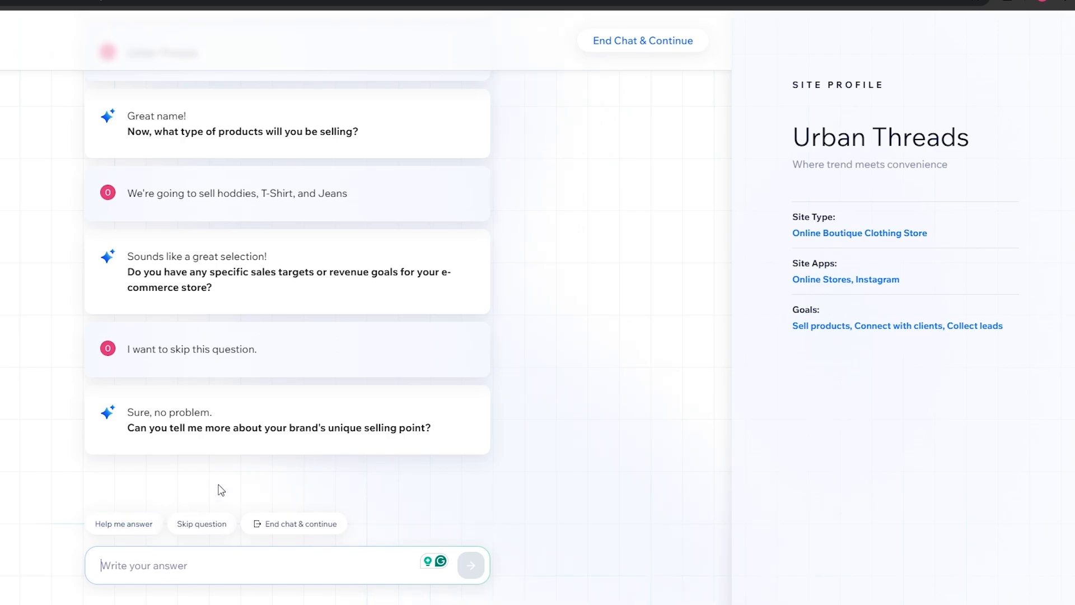
pyautogui.moveTo(264, 431); pyautogui.dragTo(424, 429)
pyautogui.hotkey('ctrl', 'c')
pyautogui.click(96, 567)
pyautogui.hotkey('ctrl', 'v')
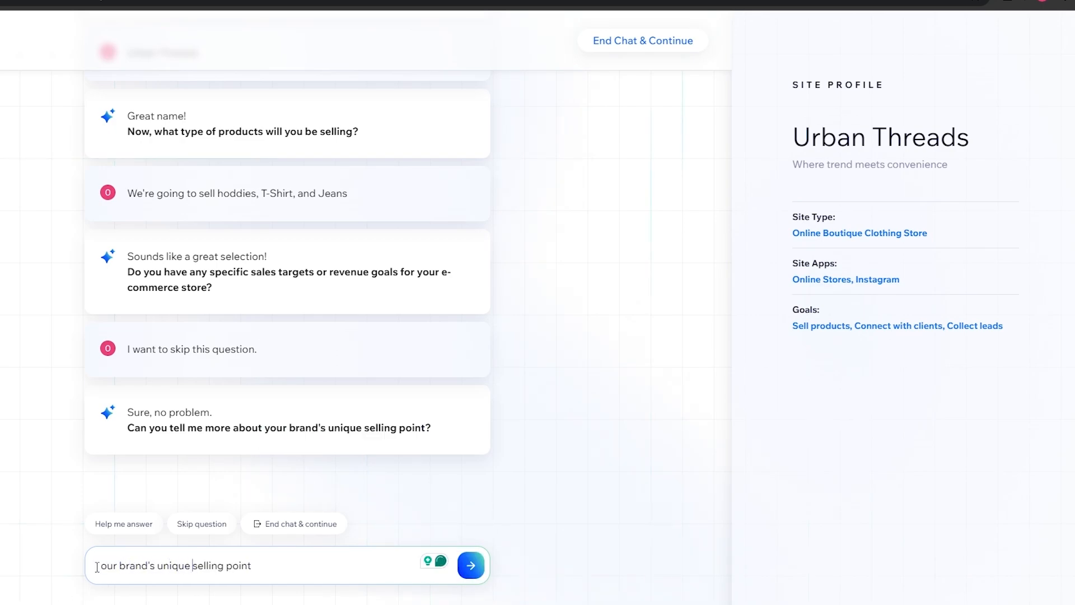
pyautogui.write('is Techwear')
pyautogui.click(471, 565)
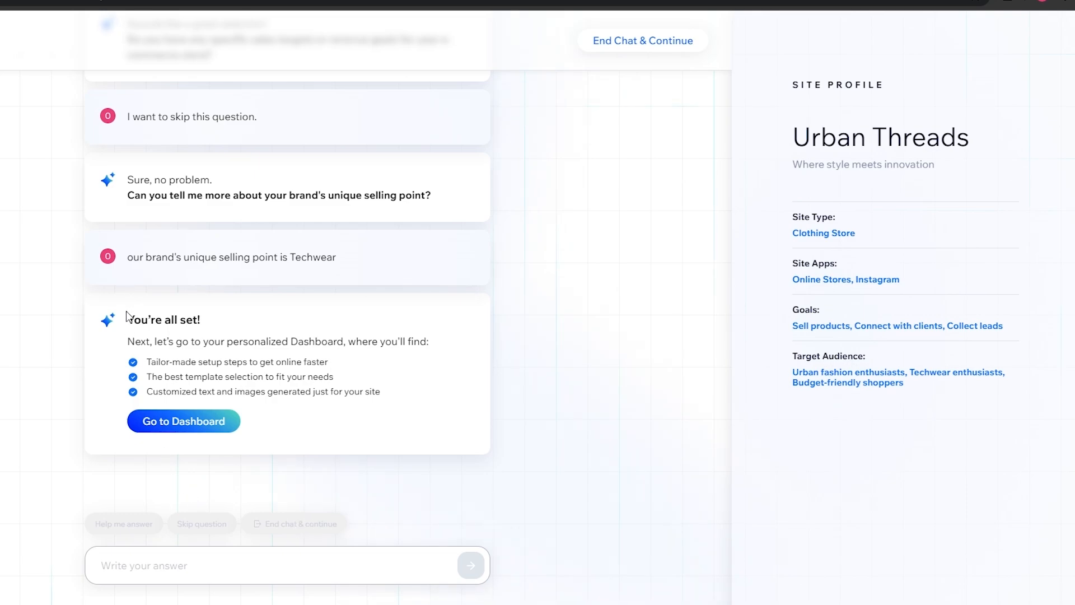
# Go to the new site's personalized dashboard and begin designing the site.
pyautogui.moveTo(134, 320); pyautogui.dragTo(373, 346)
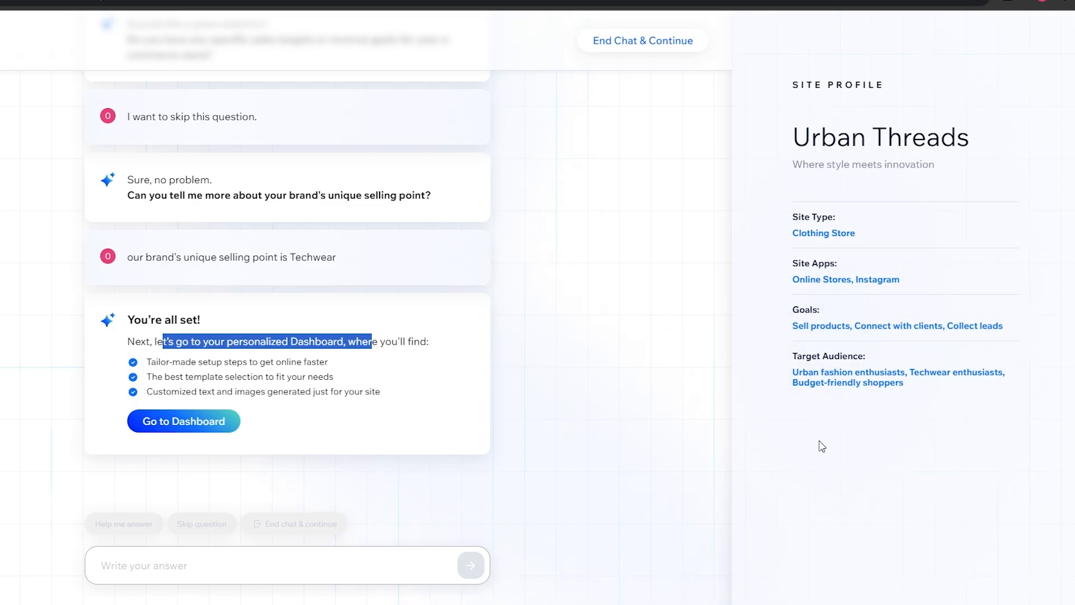
pyautogui.click(147, 428)
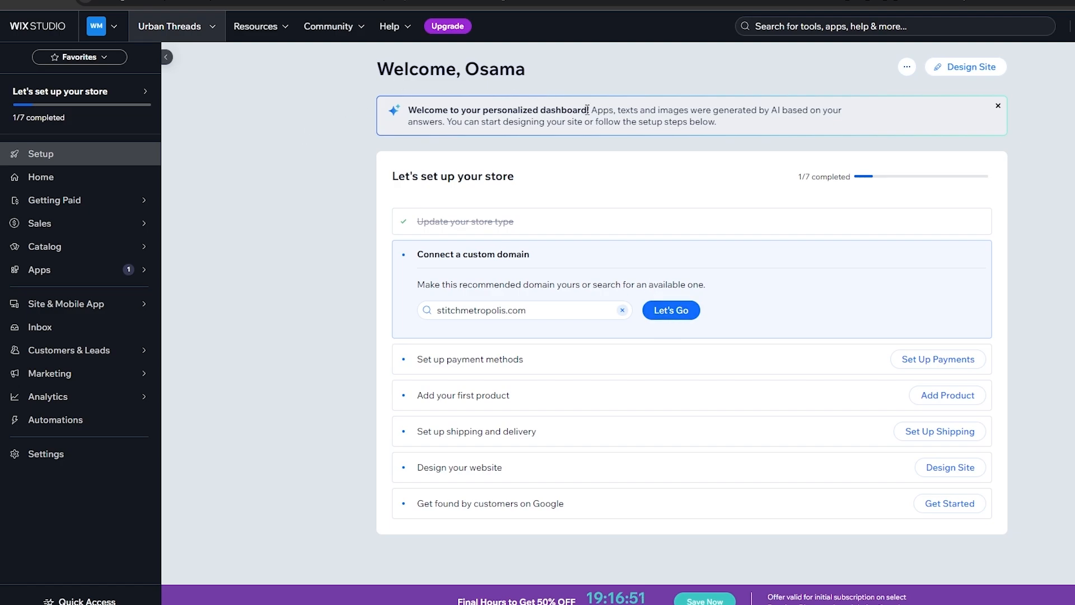
pyautogui.click(976, 70)
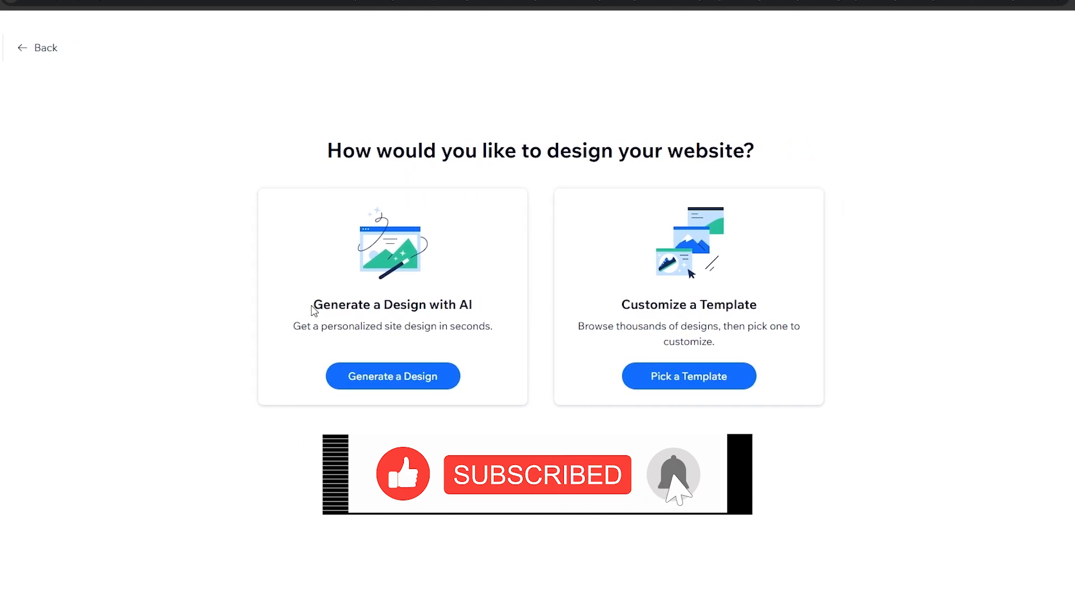
# Generate a website design with AI rather than from a template, and look through the page preview.
pyautogui.moveTo(313, 307); pyautogui.dragTo(475, 307)
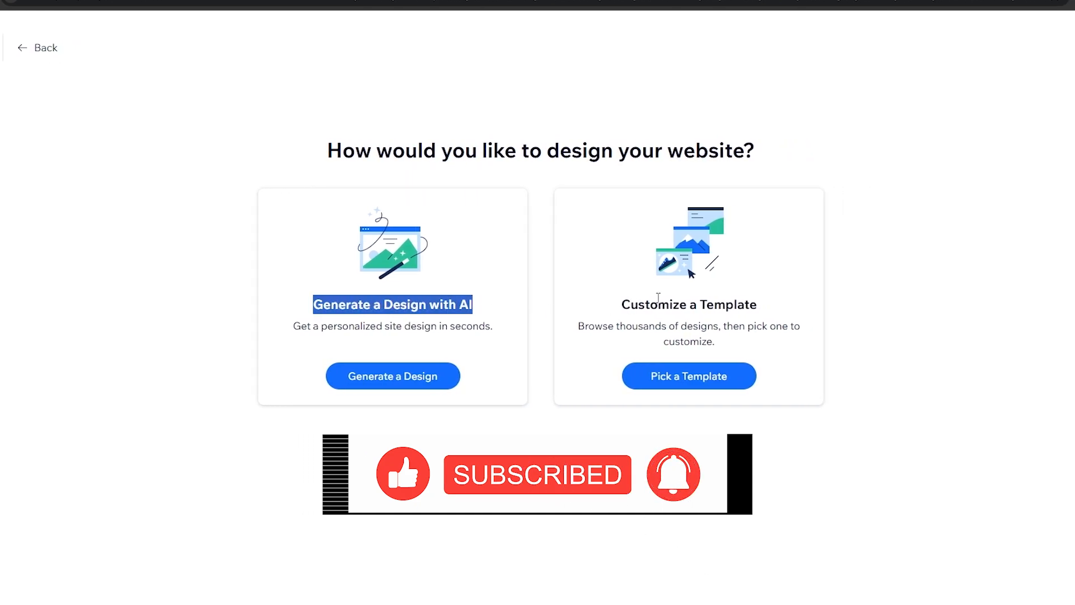
pyautogui.moveTo(644, 303); pyautogui.dragTo(726, 305)
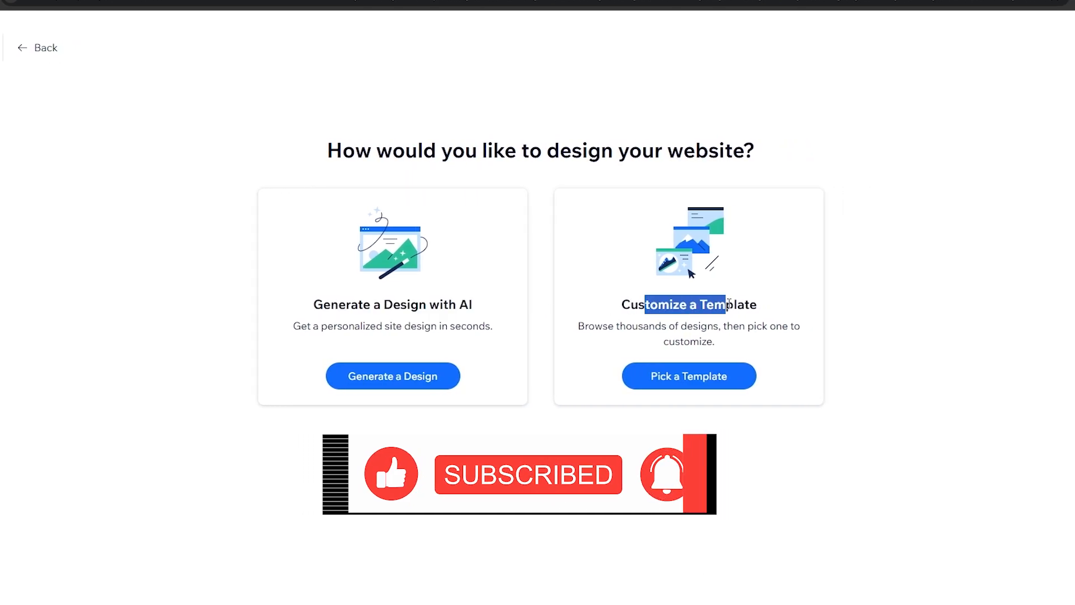
pyautogui.click(401, 383)
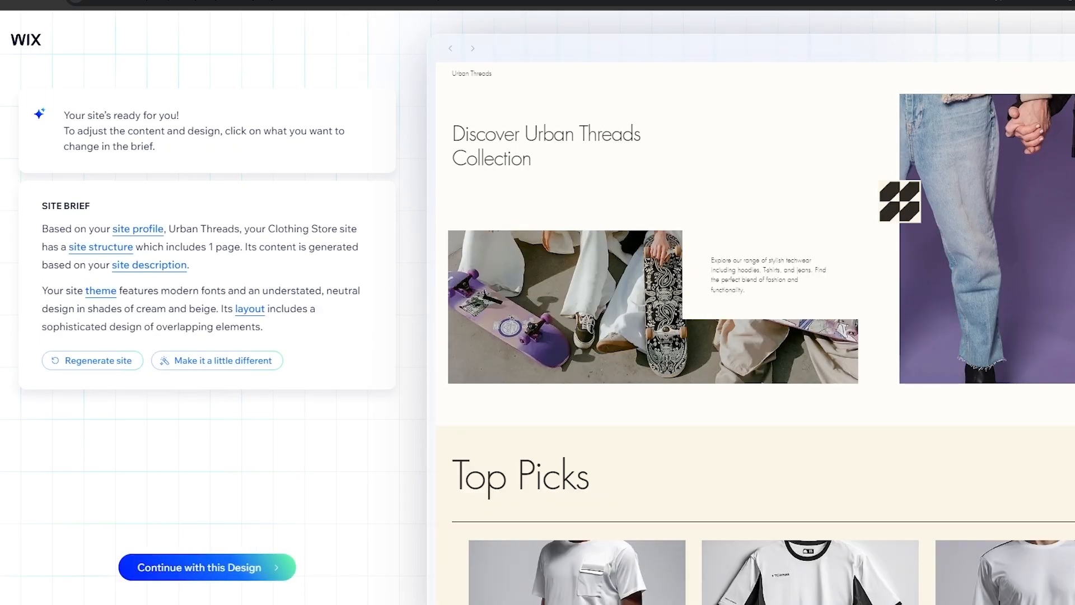
pyautogui.scroll(19, 806, 339)
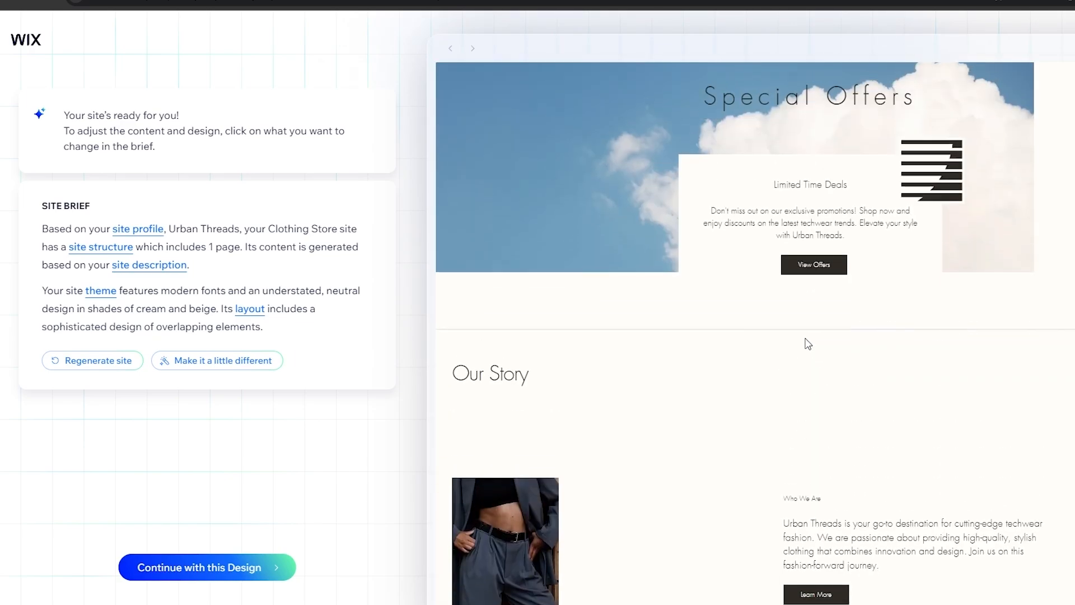
pyautogui.scroll(-5, 794, 485)
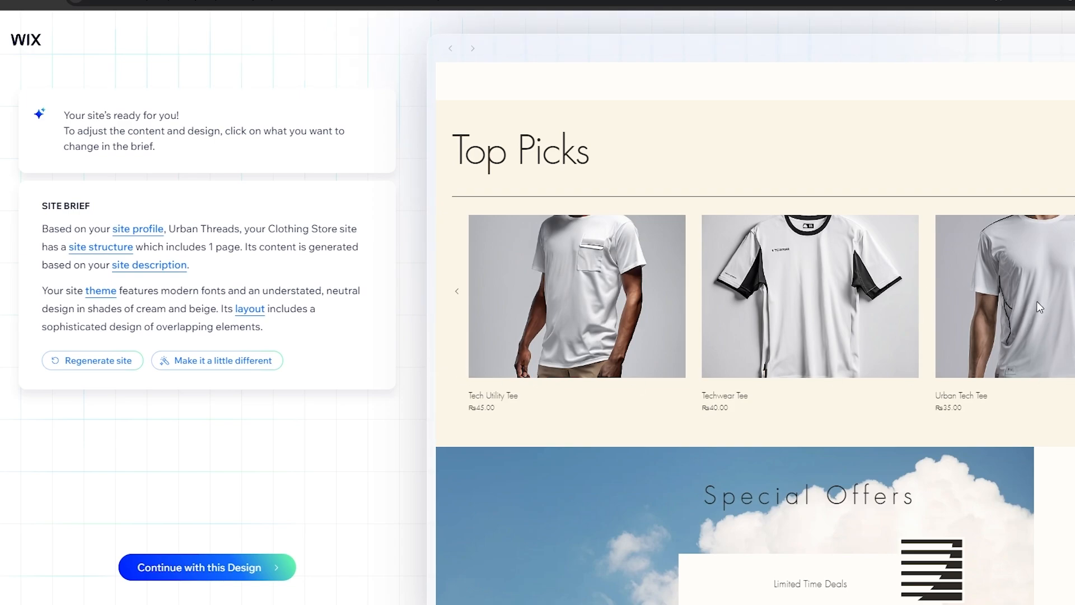
pyautogui.scroll(6, 758, 301)
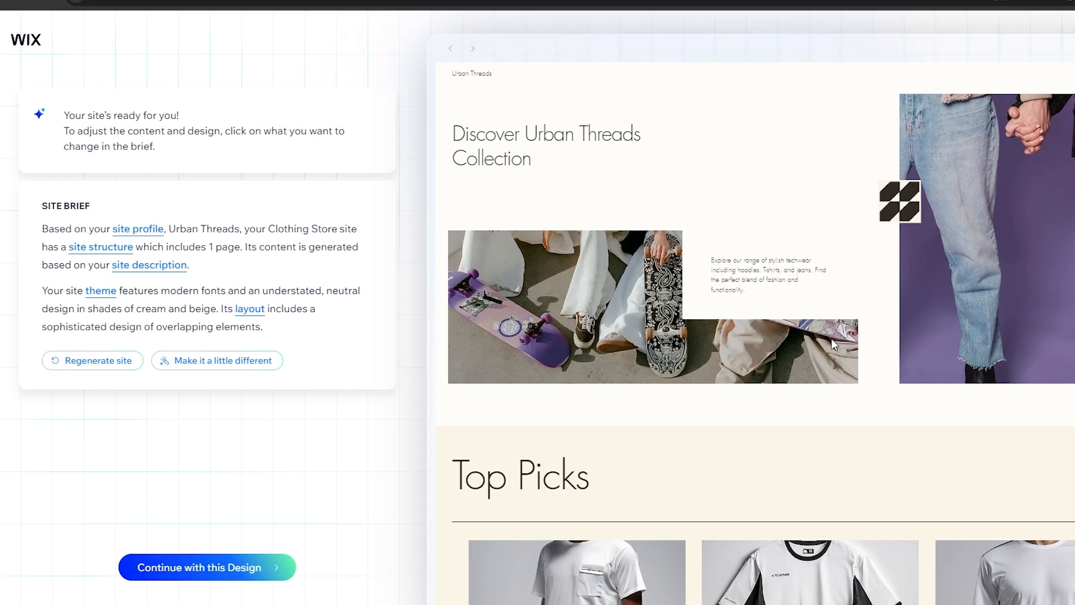
# Generate a slightly different variation of the AI-made site design after reviewing the first version's page sections.
pyautogui.scroll(-10, 741, 317)
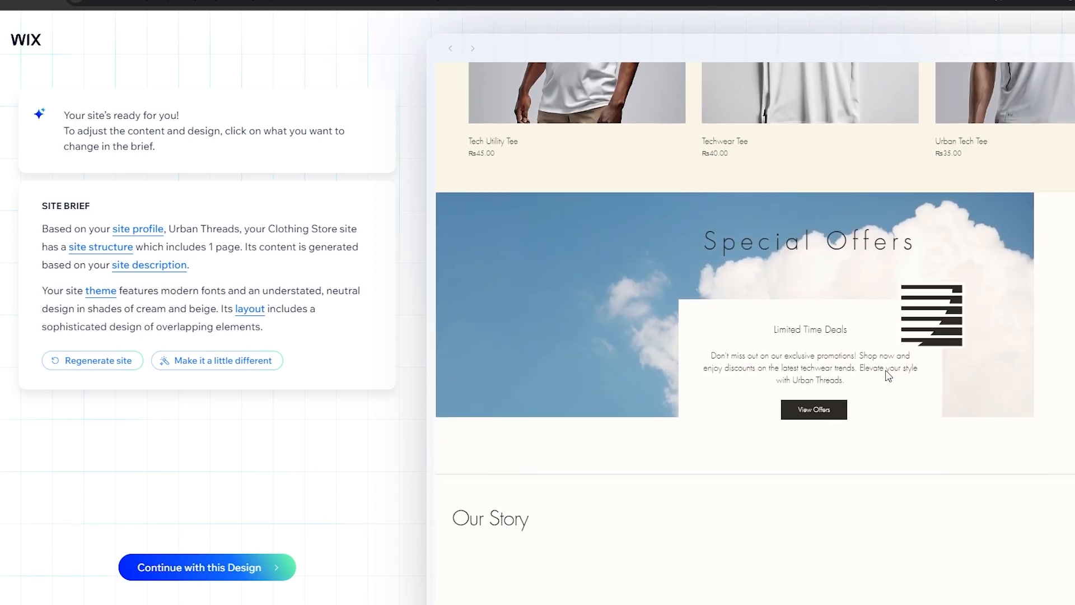
pyautogui.scroll(-2, 889, 376)
pyautogui.scroll(10, 889, 377)
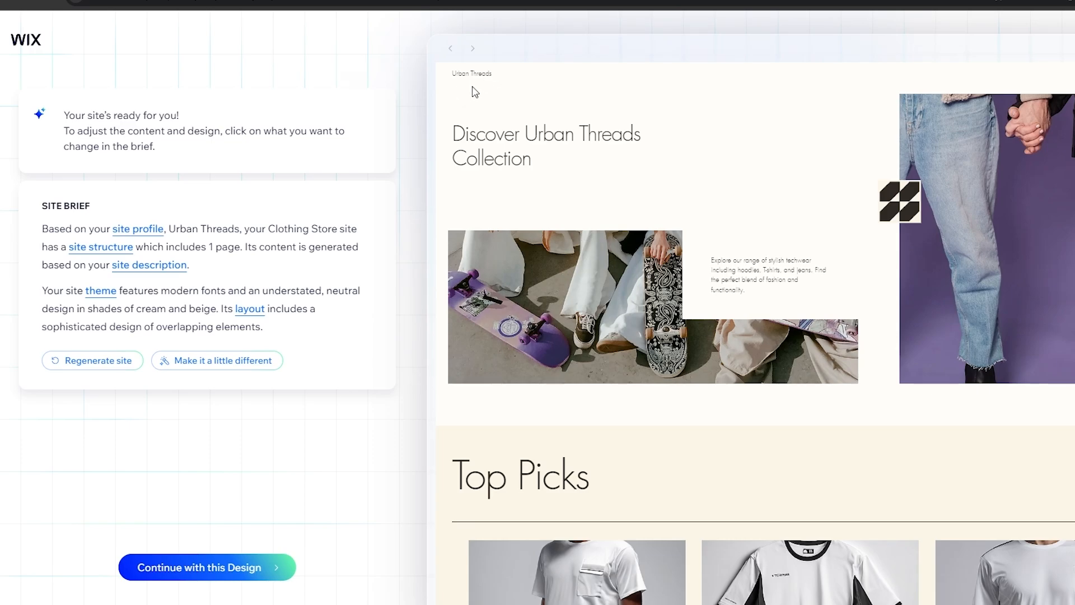
pyautogui.scroll(-20, 1010, 354)
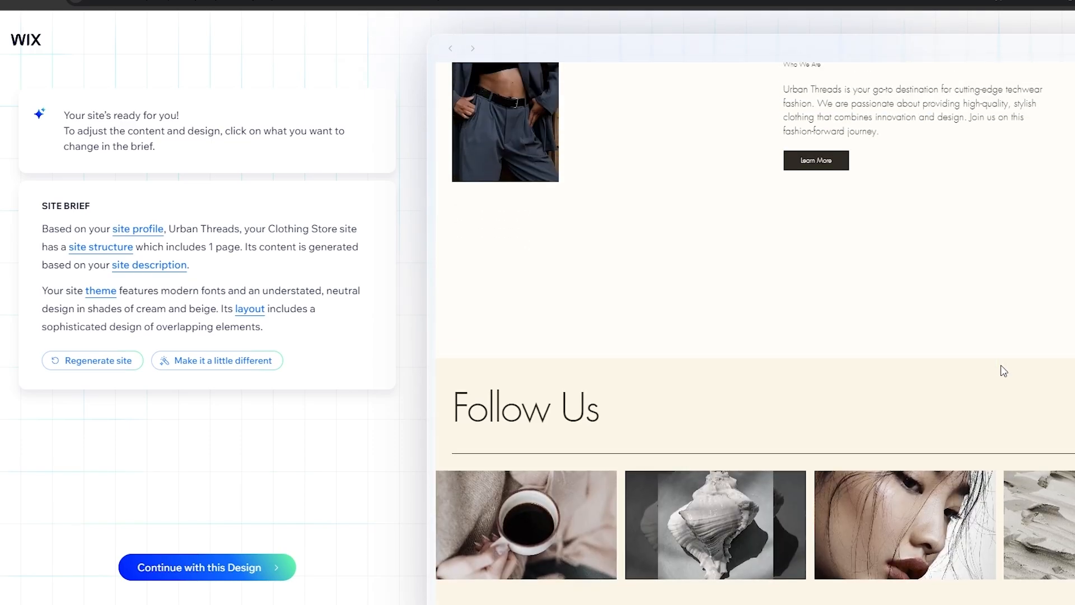
pyautogui.scroll(-5, 1004, 365)
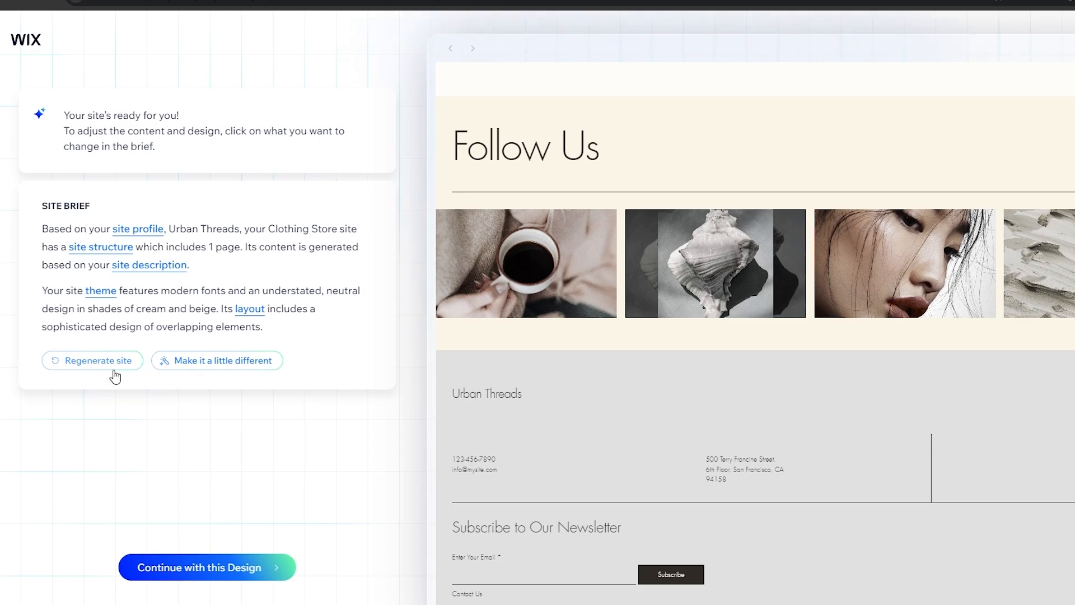
pyautogui.click(180, 372)
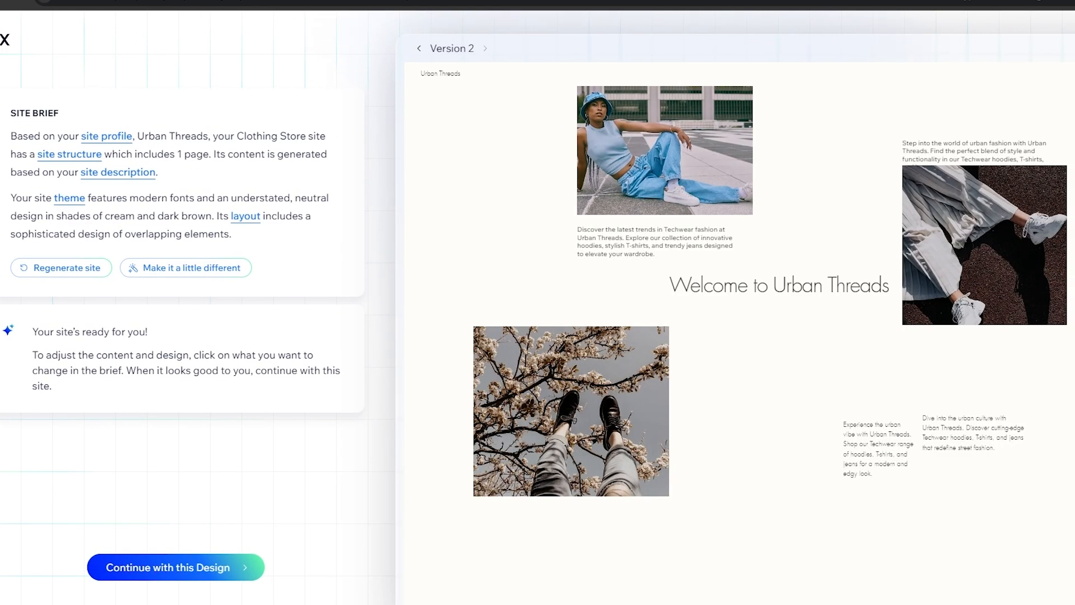
# Review the Version 2 design, accept it, and continue to the site editor without setting up a custom domain.
pyautogui.scroll(-10, 671, 302)
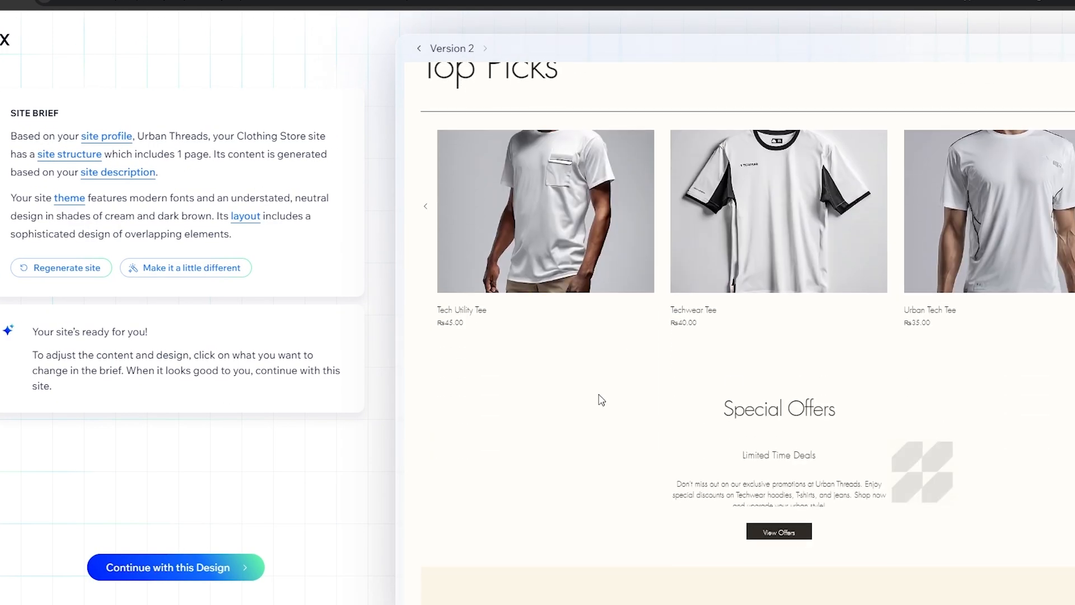
pyautogui.scroll(-10, 597, 388)
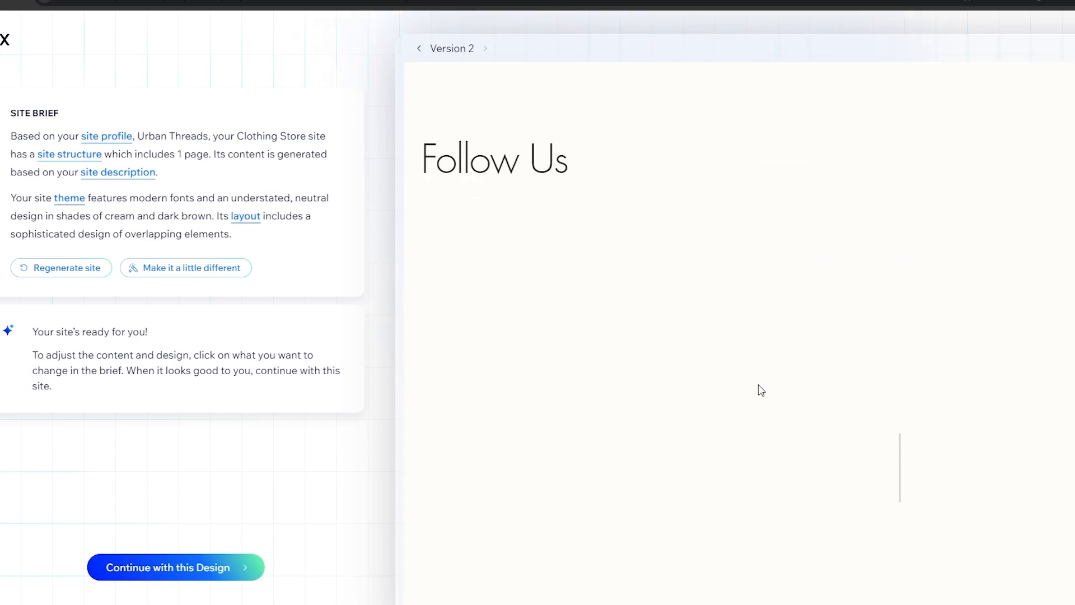
pyautogui.scroll(7, 855, 318)
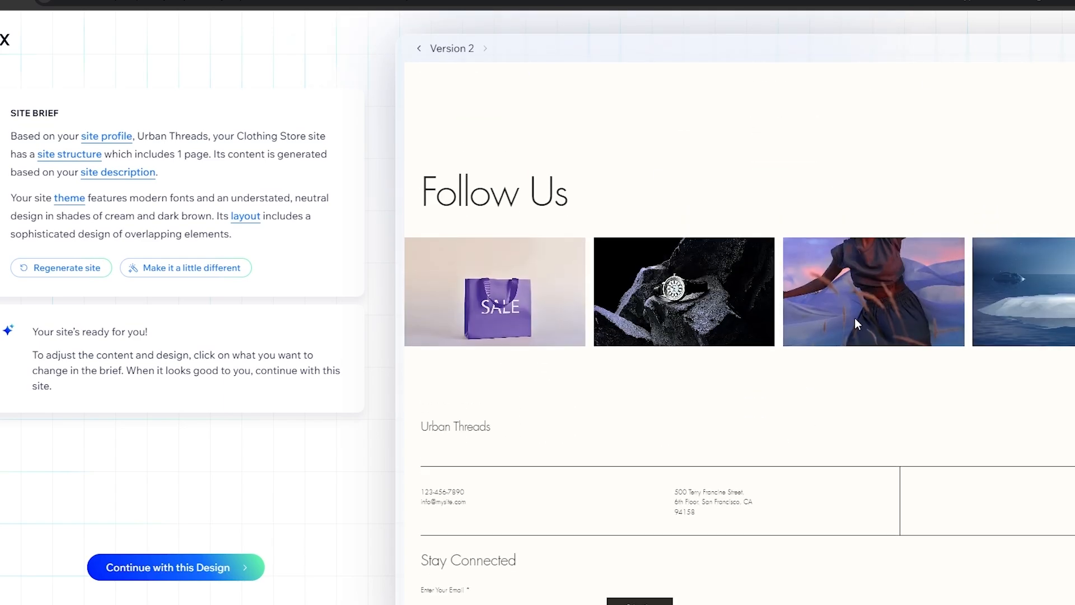
pyautogui.scroll(15, 856, 323)
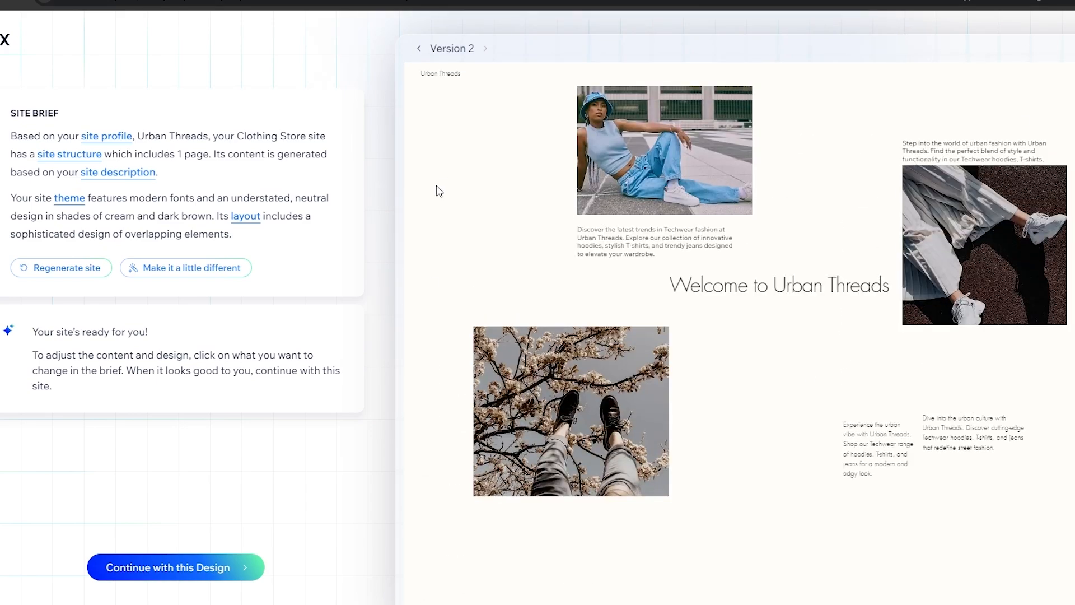
pyautogui.scroll(-5, 784, 252)
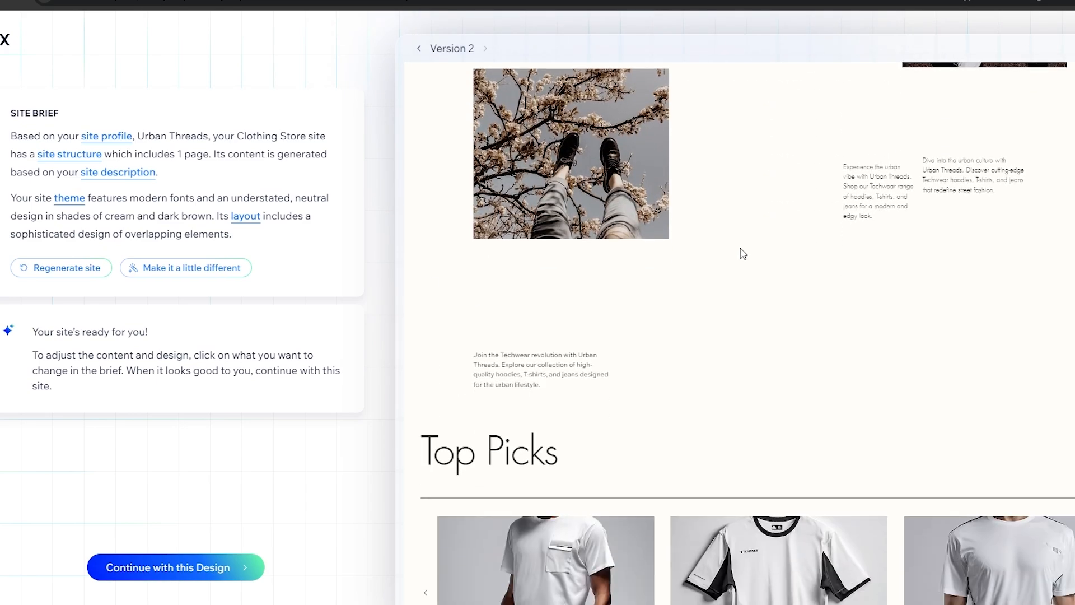
pyautogui.scroll(-5, 741, 252)
pyautogui.scroll(-6, 742, 254)
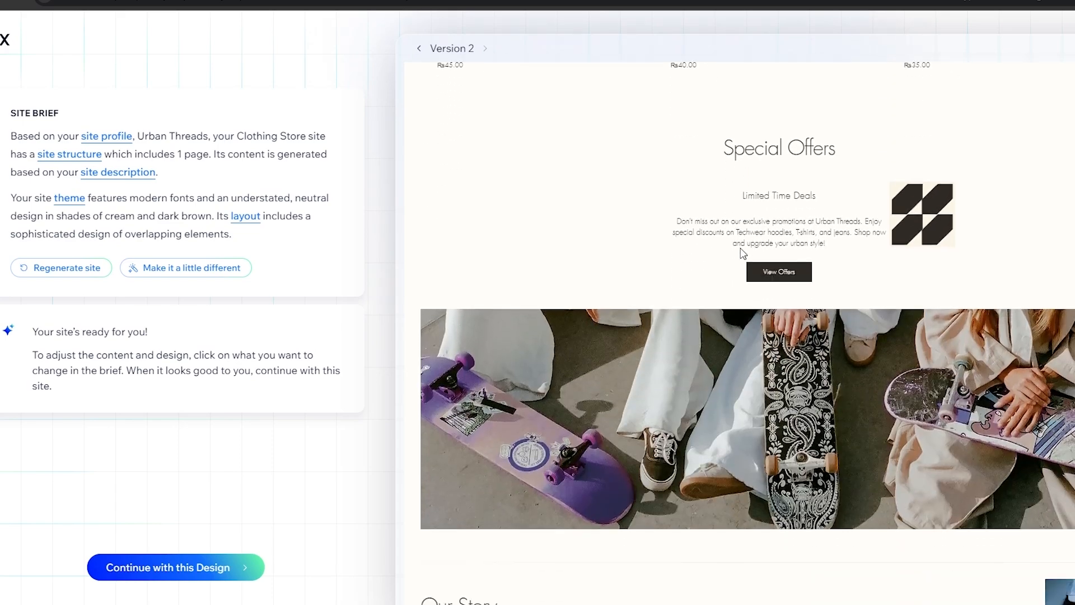
pyautogui.click(194, 577)
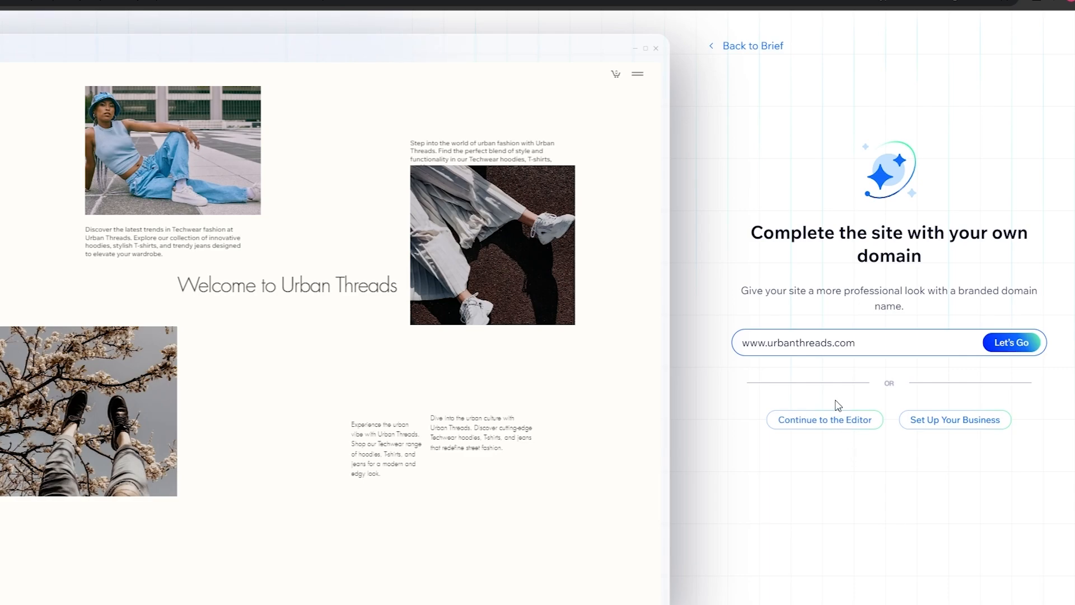
pyautogui.click(834, 427)
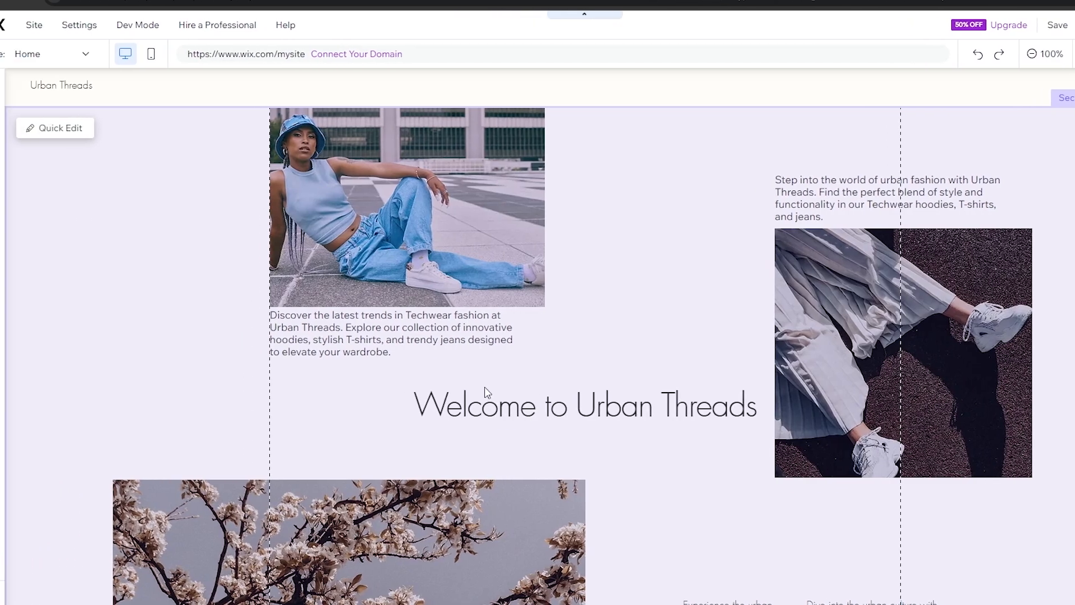
# Examine the home page's sections in the editor, from the welcome area through Top Picks, Special Offers, Our Story and Follow Us.
pyautogui.scroll(-4, 411, 382)
pyautogui.scroll(-15, 534, 386)
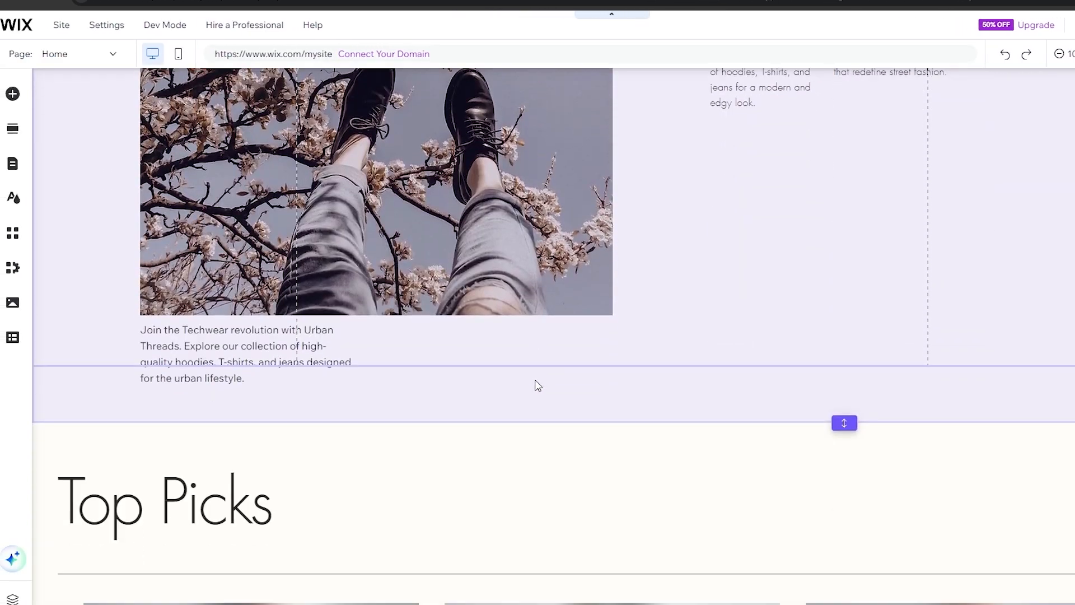
pyautogui.scroll(4, 720, 427)
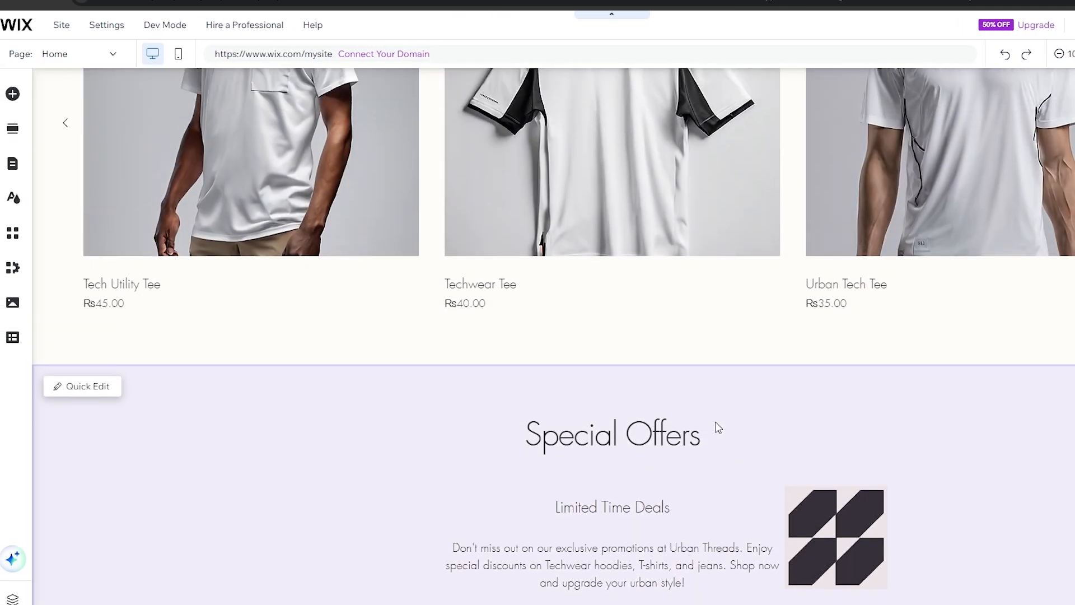
pyautogui.click(686, 334)
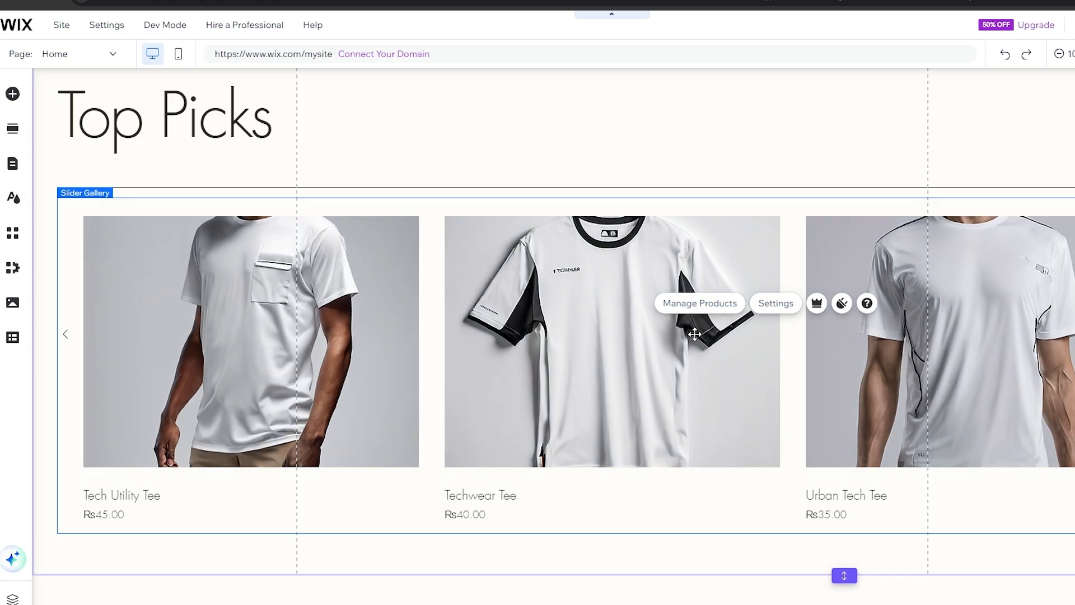
pyautogui.scroll(-10, 693, 334)
pyautogui.scroll(-5, 527, 311)
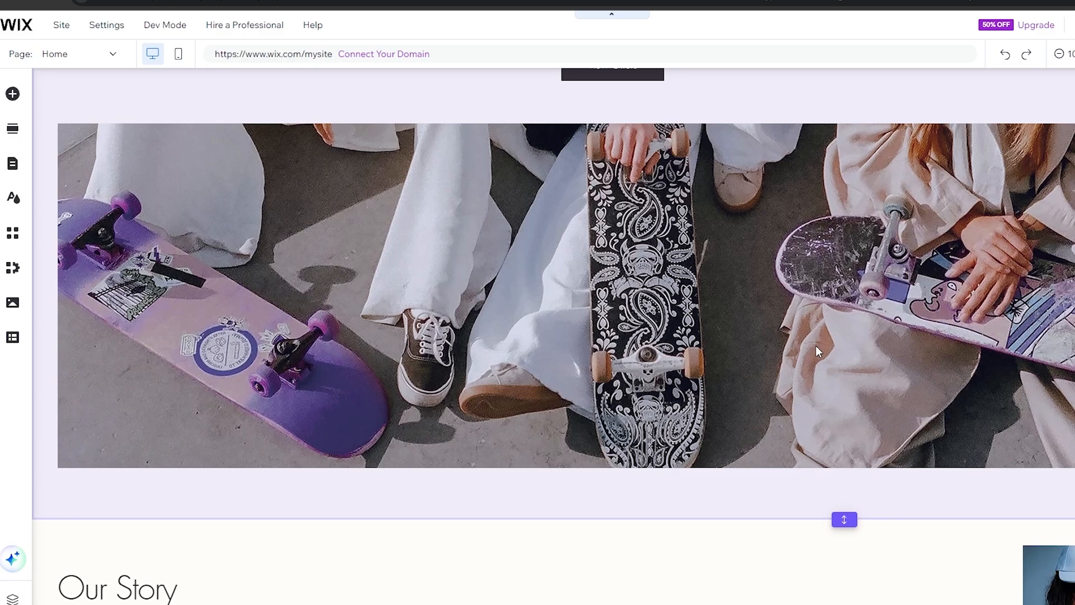
pyautogui.scroll(-1, 818, 351)
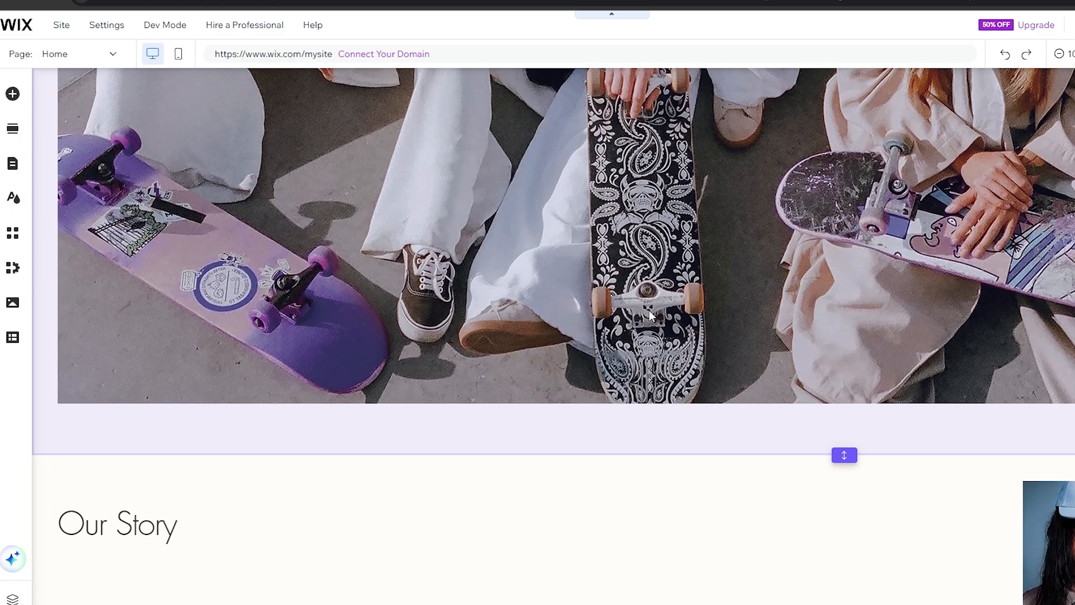
pyautogui.scroll(2, 708, 274)
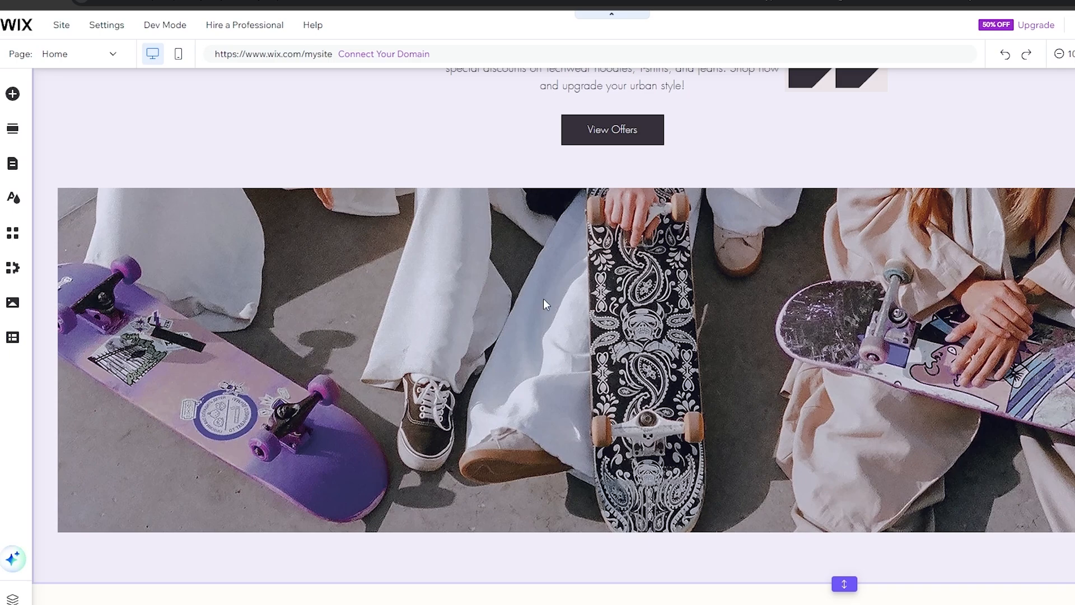
pyautogui.scroll(-15, 543, 304)
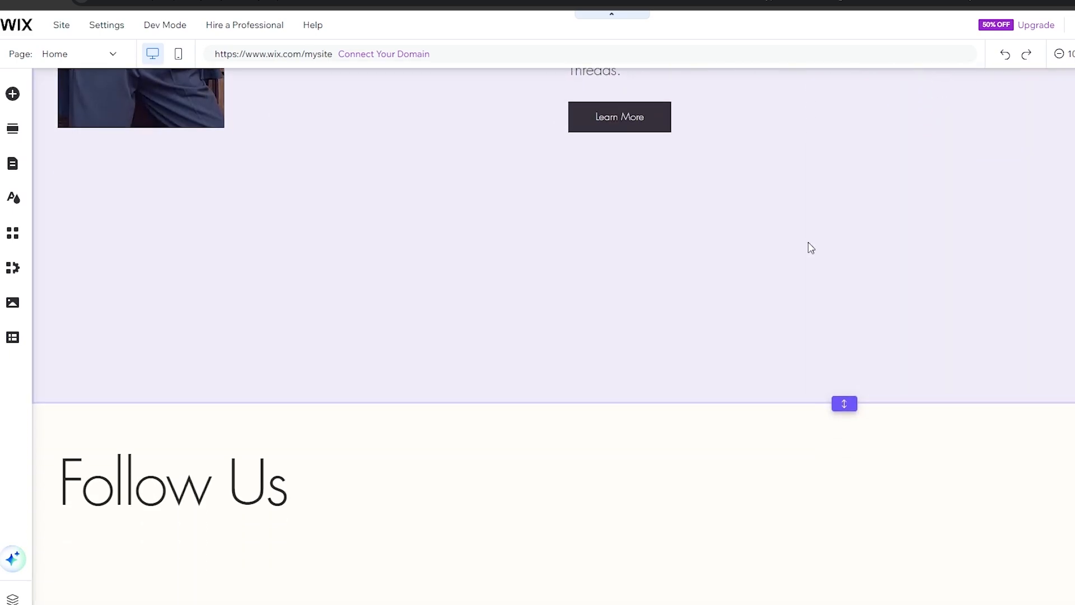
pyautogui.scroll(7, 809, 243)
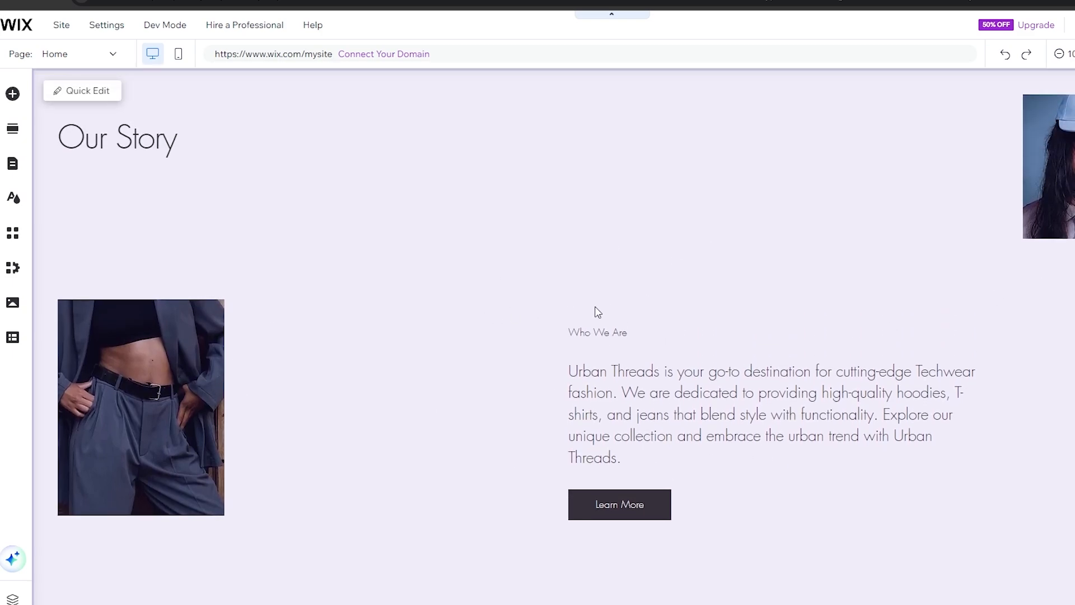
pyautogui.scroll(2, 900, 219)
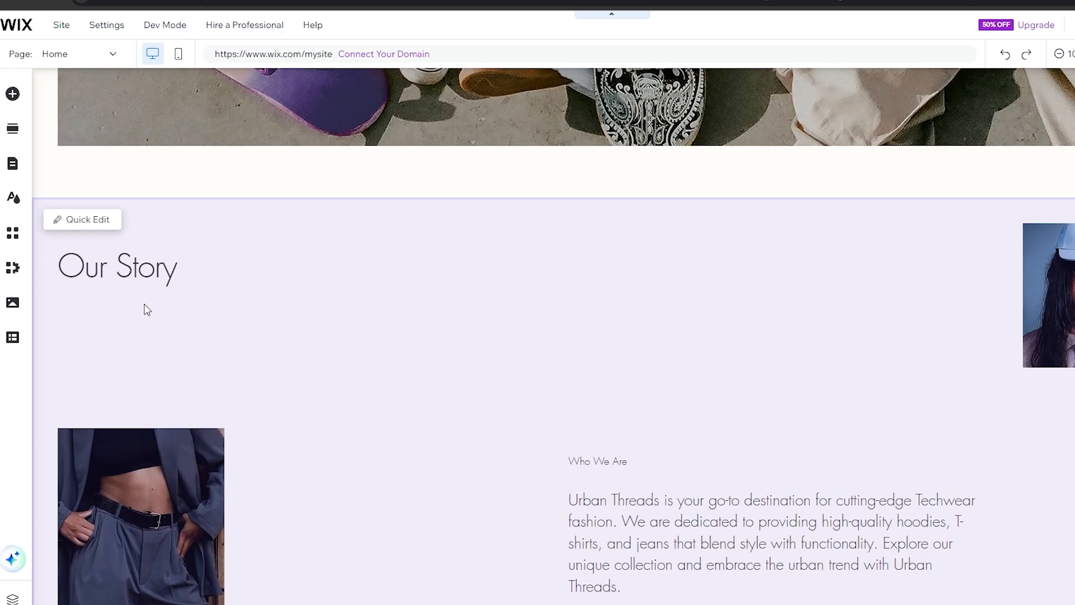
pyautogui.scroll(-10, 341, 287)
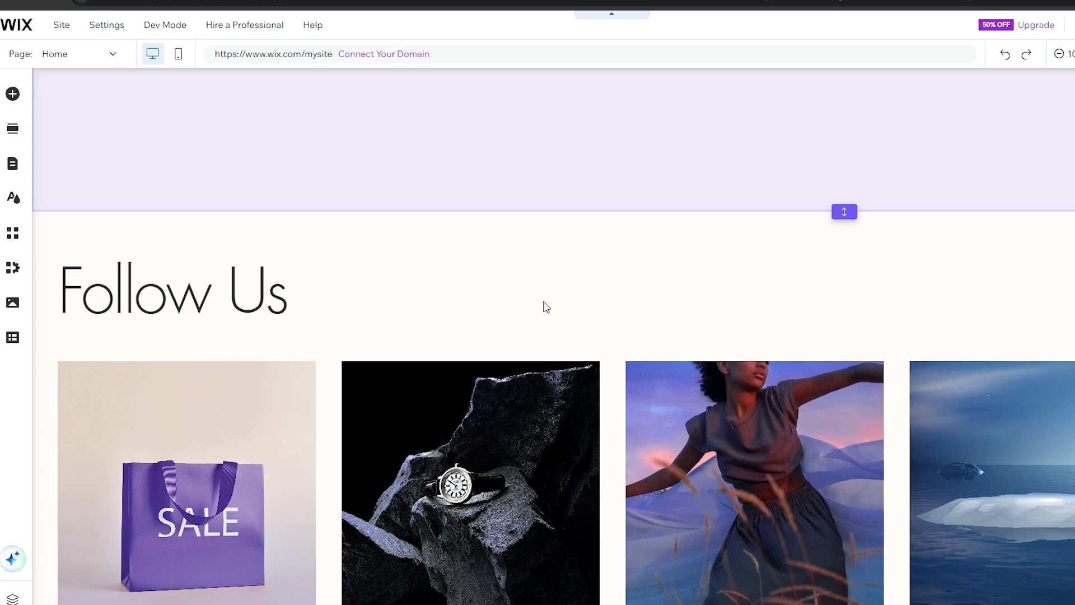
pyautogui.scroll(15, 546, 306)
pyautogui.scroll(-12, 543, 308)
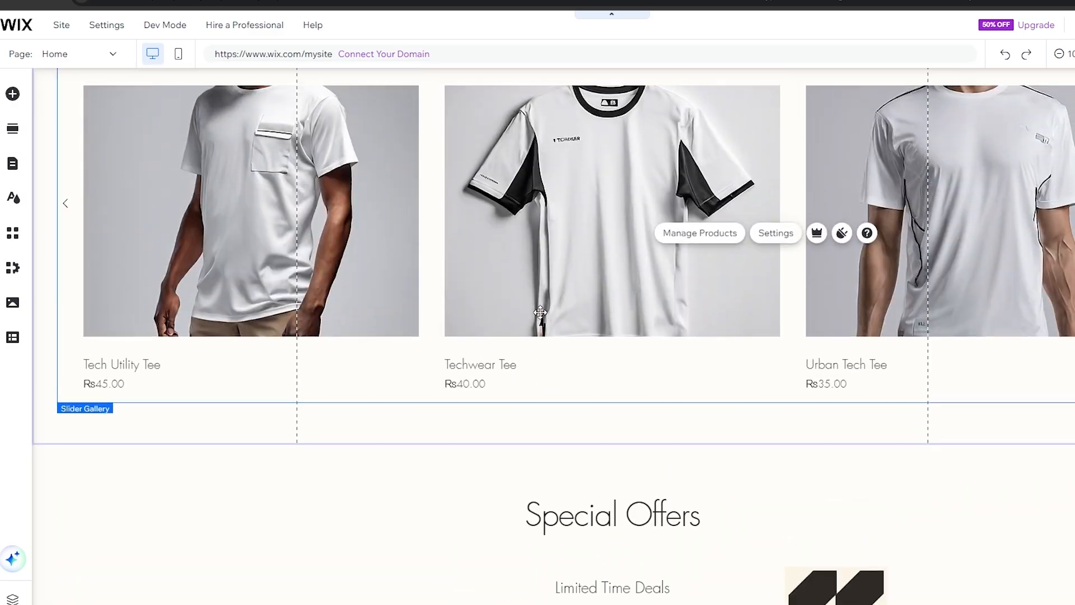
pyautogui.scroll(8, 542, 313)
pyautogui.scroll(-2, 554, 305)
pyautogui.scroll(2, 546, 187)
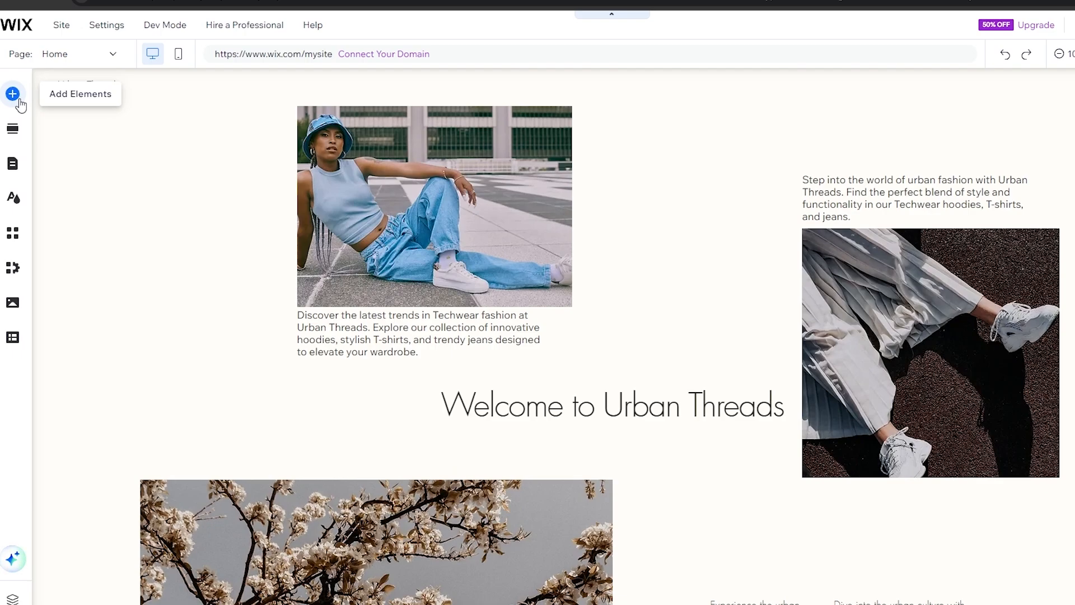
# Browse the categories of elements that can be added to the page, including the payment and store elements, without adding any.
pyautogui.click(19, 100)
pyautogui.scroll(-1, 263, 168)
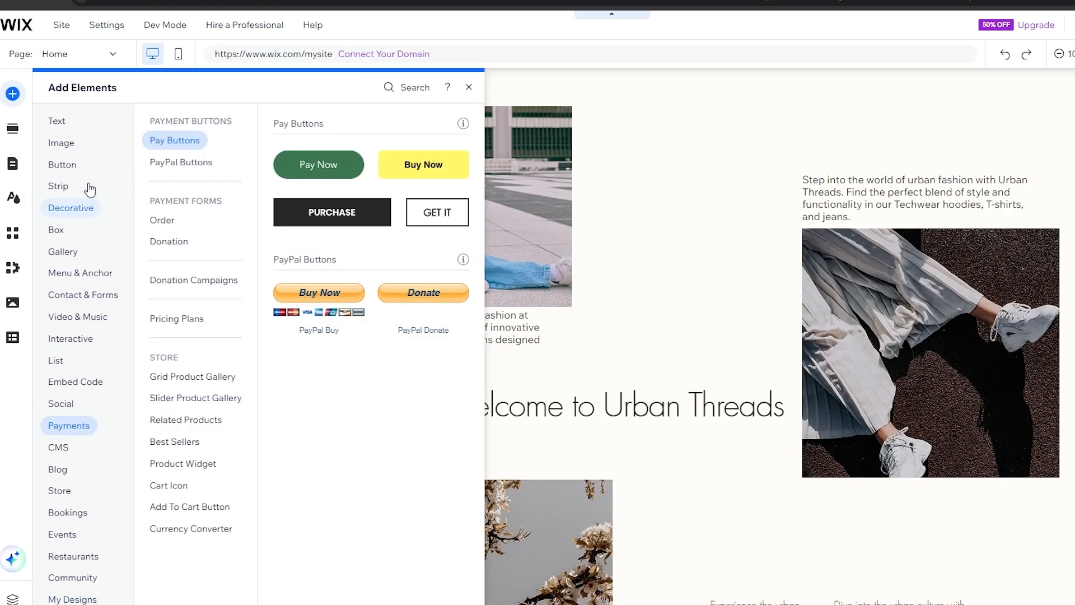
pyautogui.click(458, 86)
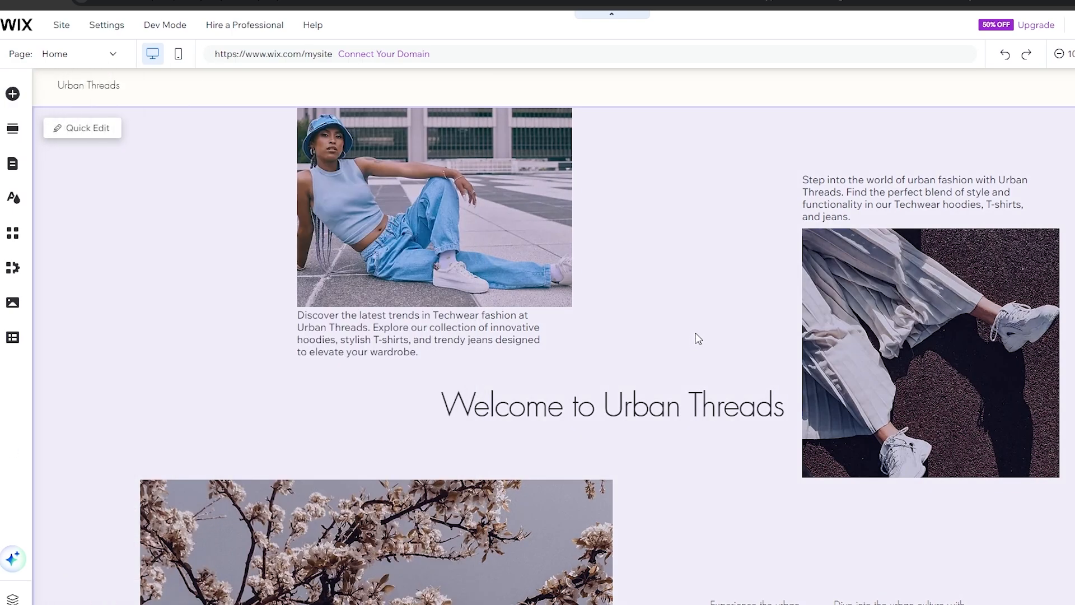
# Save the site on a free Wix.com domain with the address ending urban-threads, and look through the home page in preview mode.
pyautogui.scroll(-15, 698, 339)
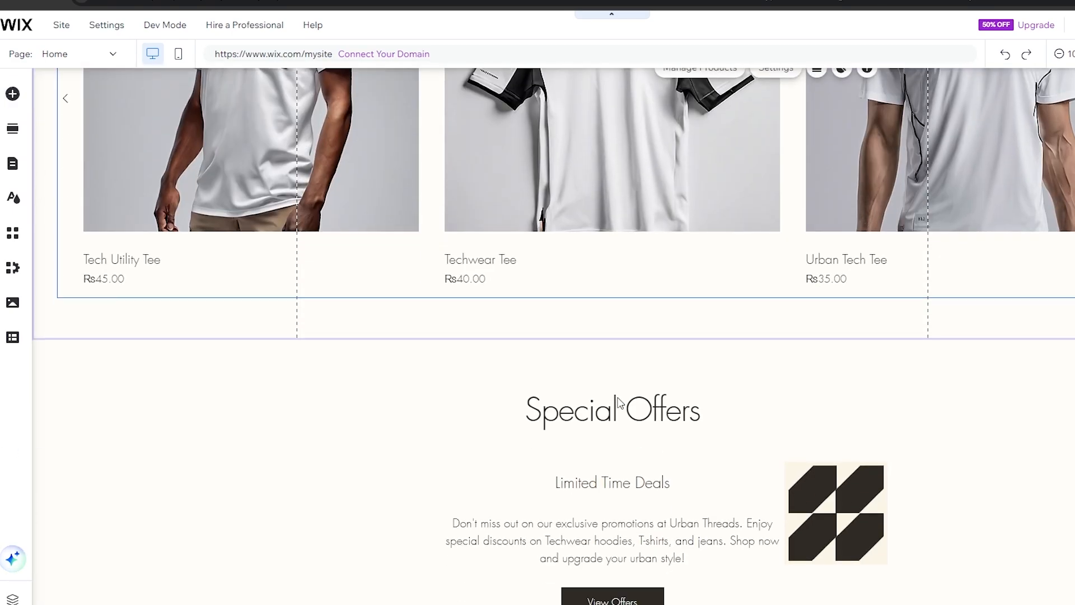
pyautogui.scroll(-20, 620, 403)
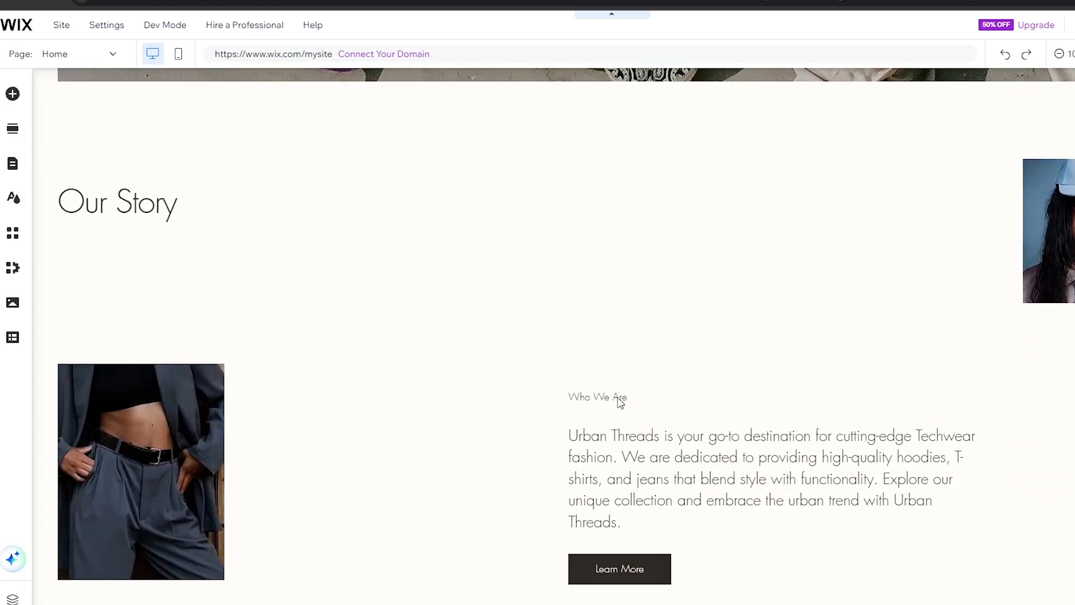
pyautogui.scroll(6, 620, 402)
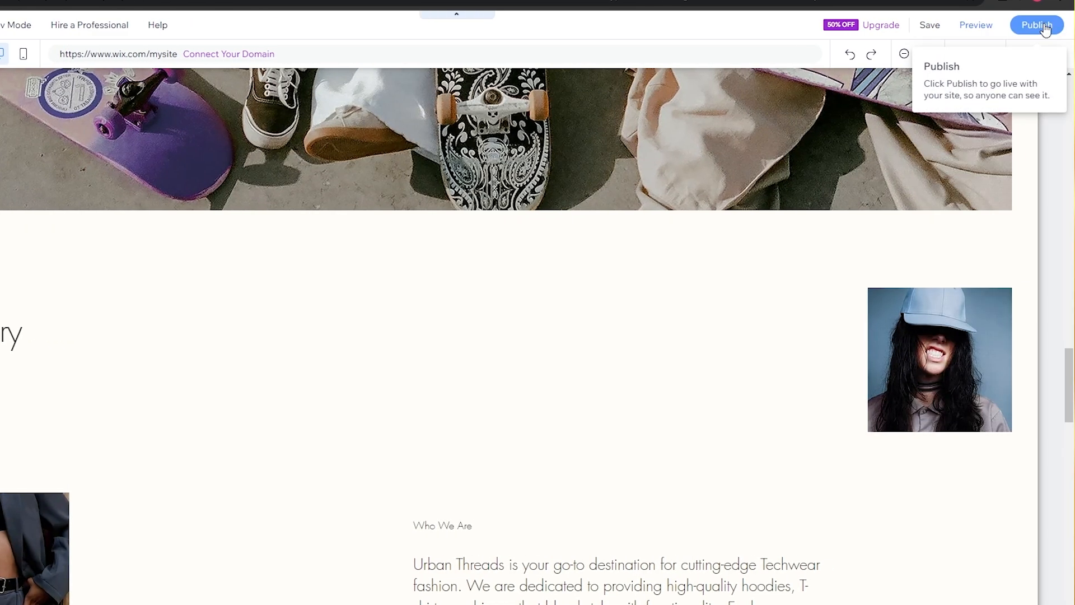
pyautogui.click(980, 28)
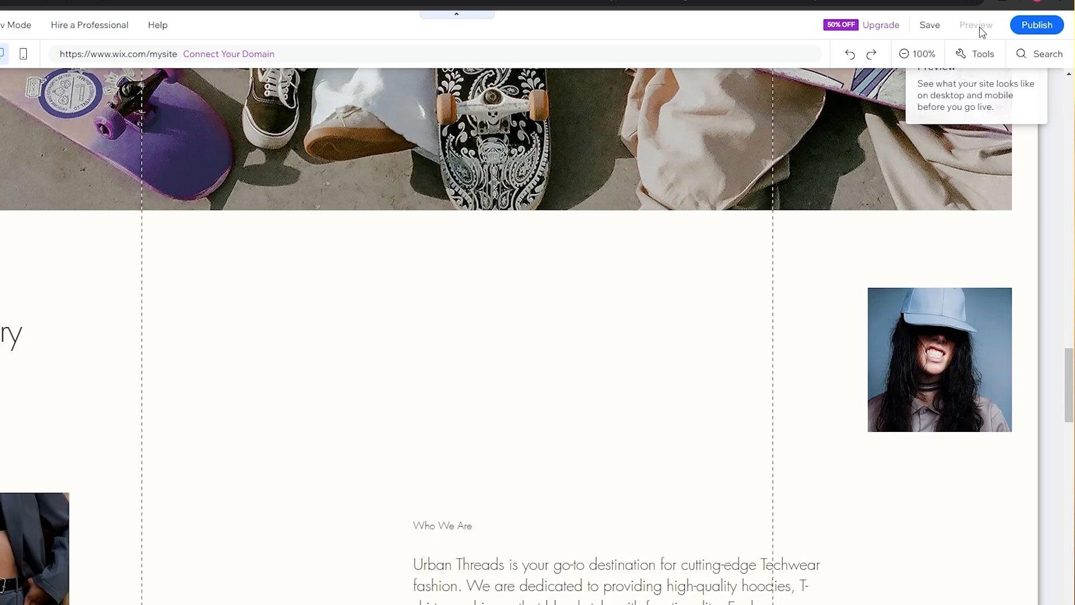
pyautogui.click(939, 28)
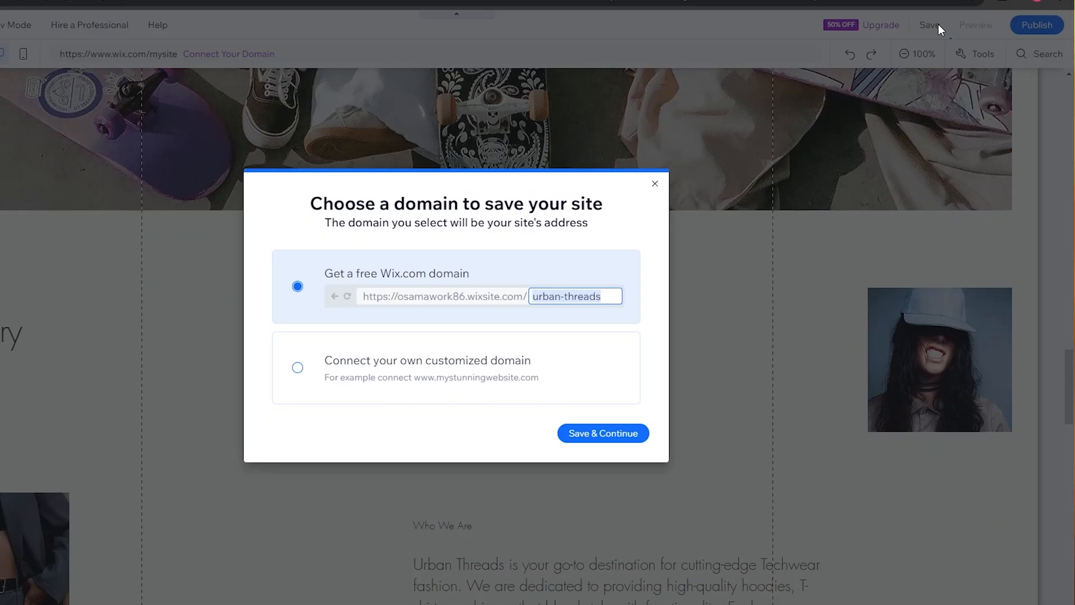
pyautogui.click(643, 435)
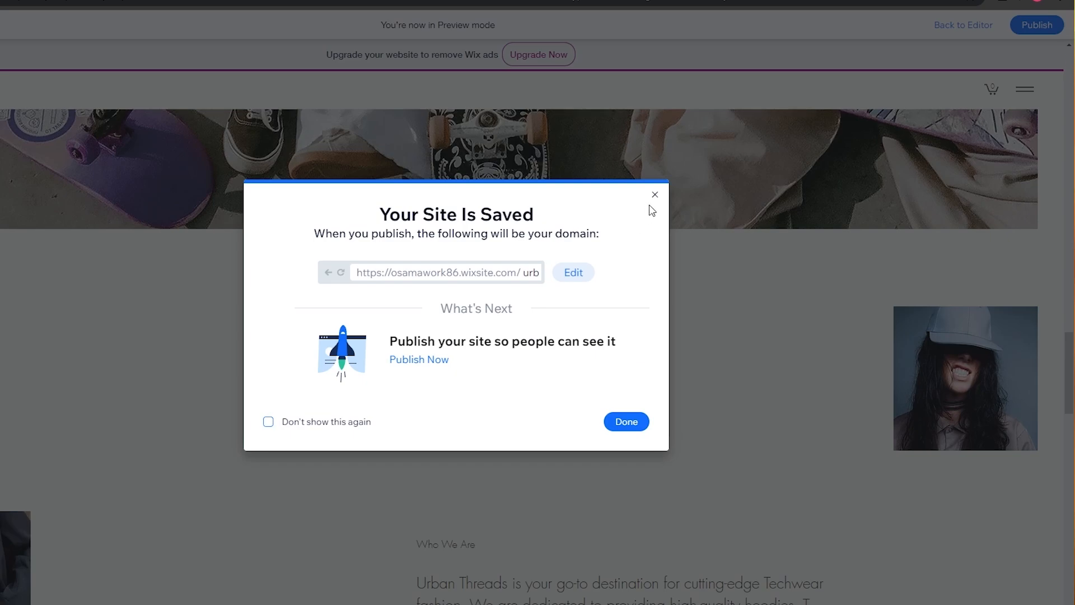
pyautogui.click(655, 195)
pyautogui.scroll(-15, 647, 218)
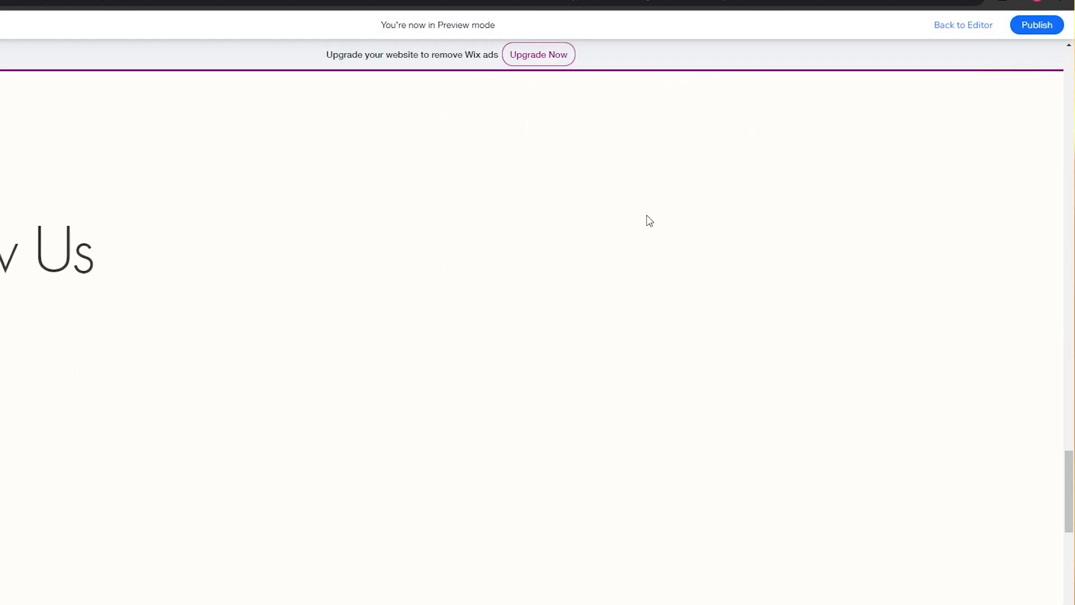
pyautogui.scroll(15, 649, 221)
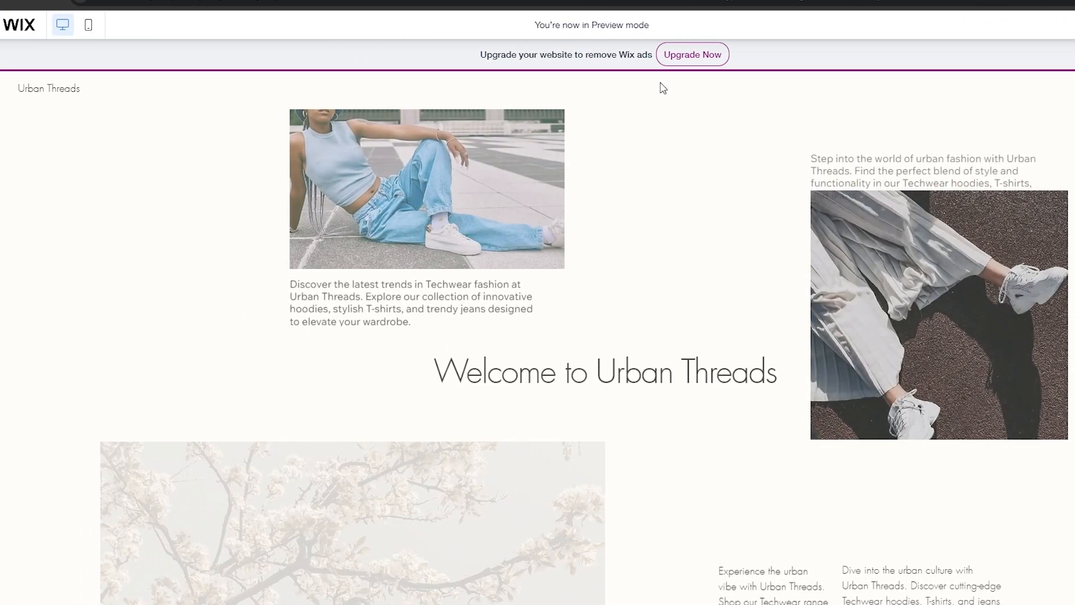
# Publish the site from preview mode, then close the publishing confirmation and decline the offer to edit the mobile version.
pyautogui.scroll(-10, 773, 180)
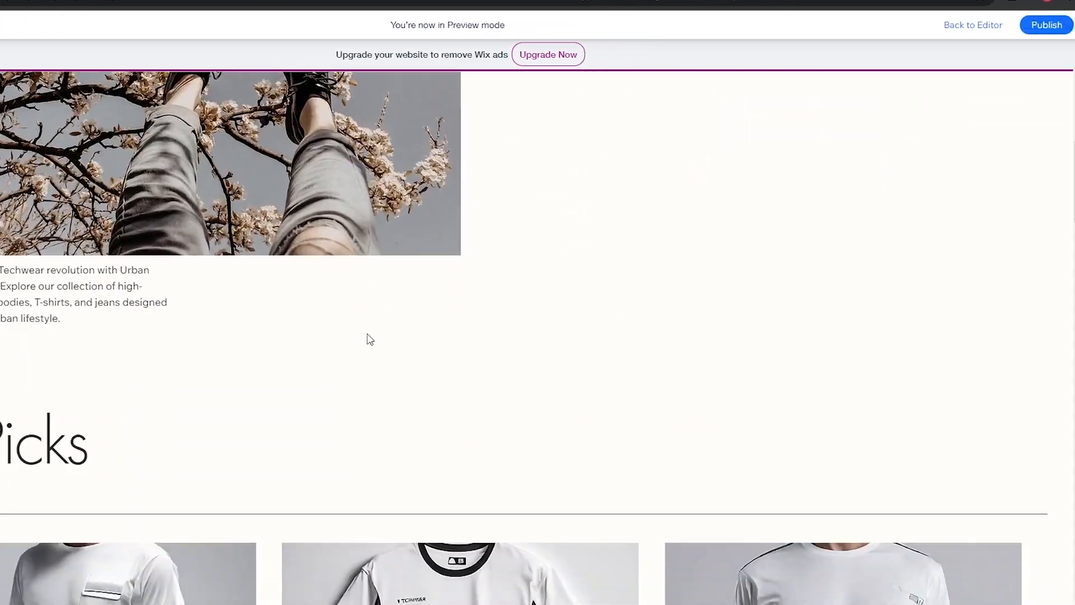
pyautogui.scroll(-3, 370, 339)
pyautogui.scroll(10, 430, 312)
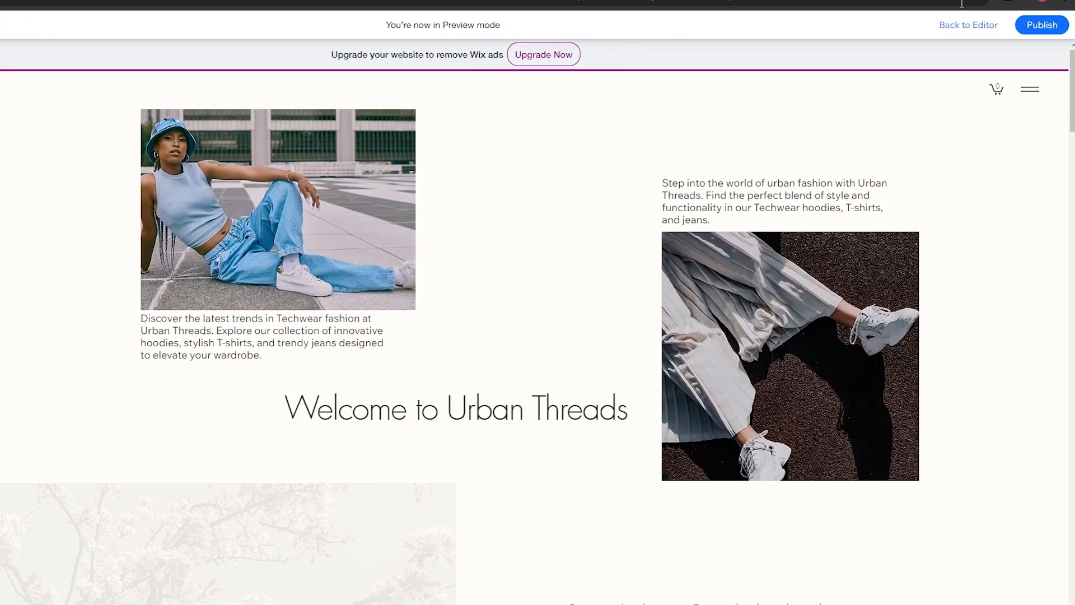
pyautogui.click(1043, 25)
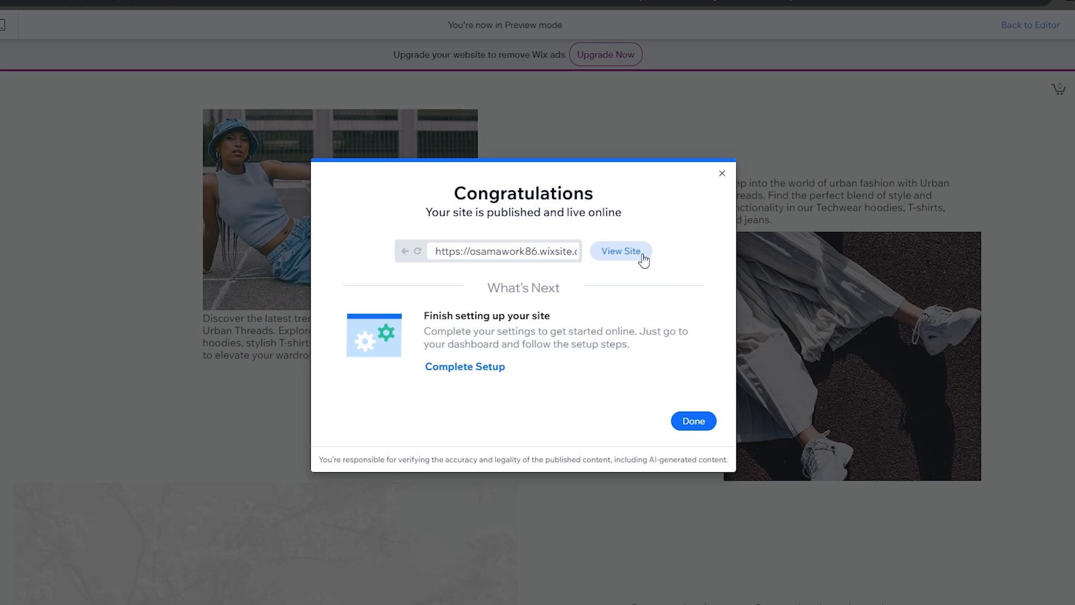
pyautogui.click(694, 423)
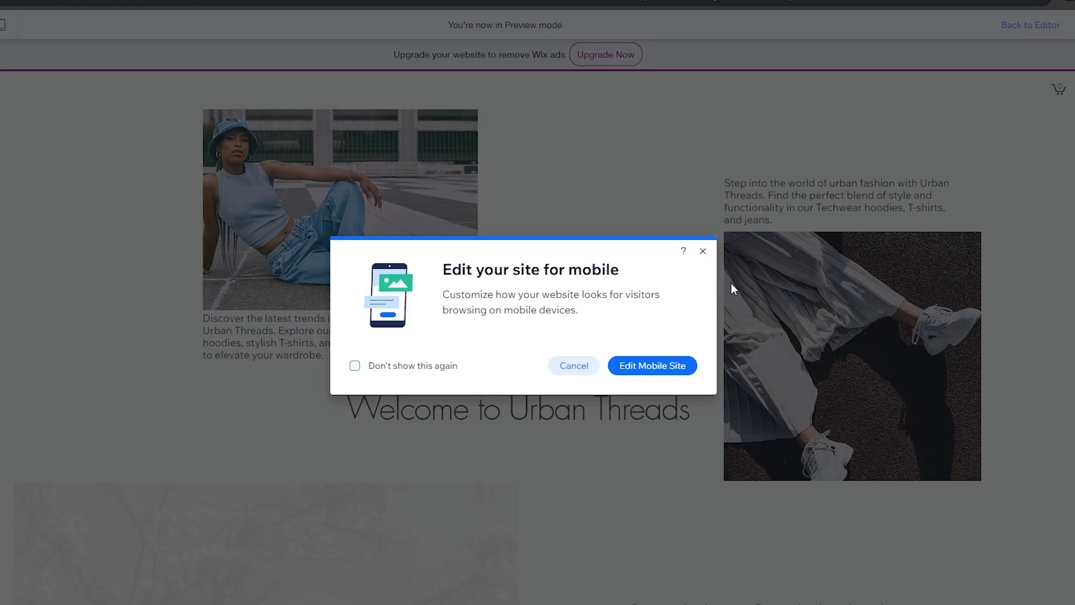
pyautogui.click(703, 251)
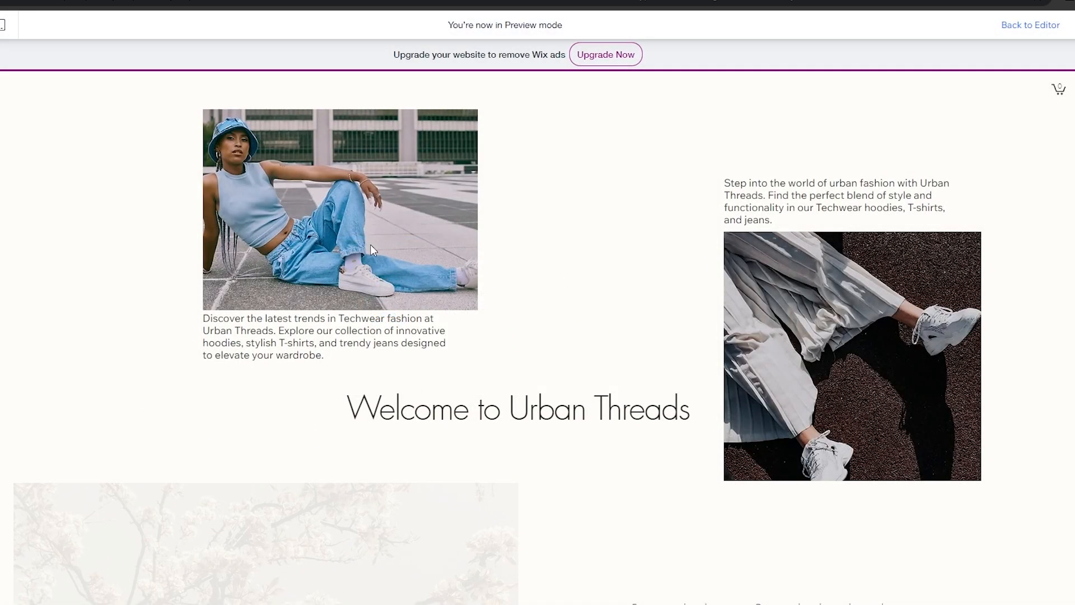
pyautogui.scroll(-5, 569, 404)
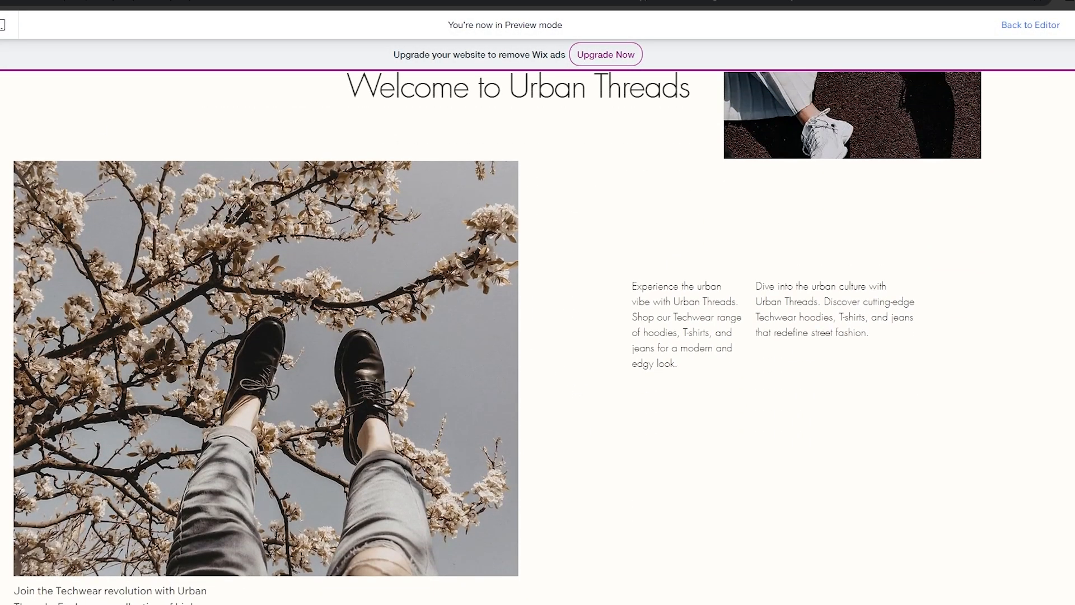
pyautogui.scroll(-3, 810, 303)
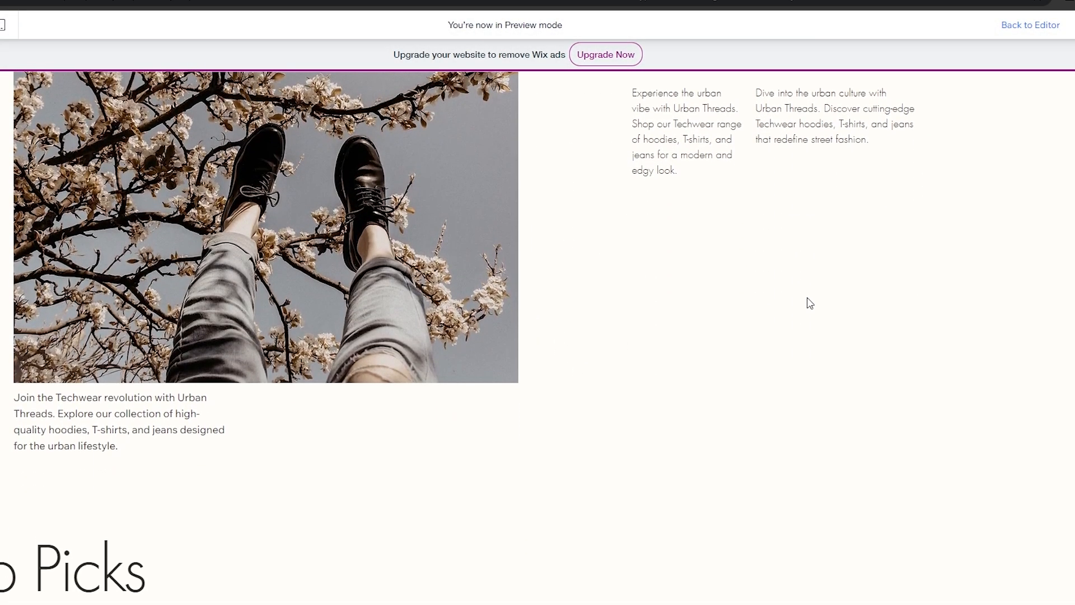